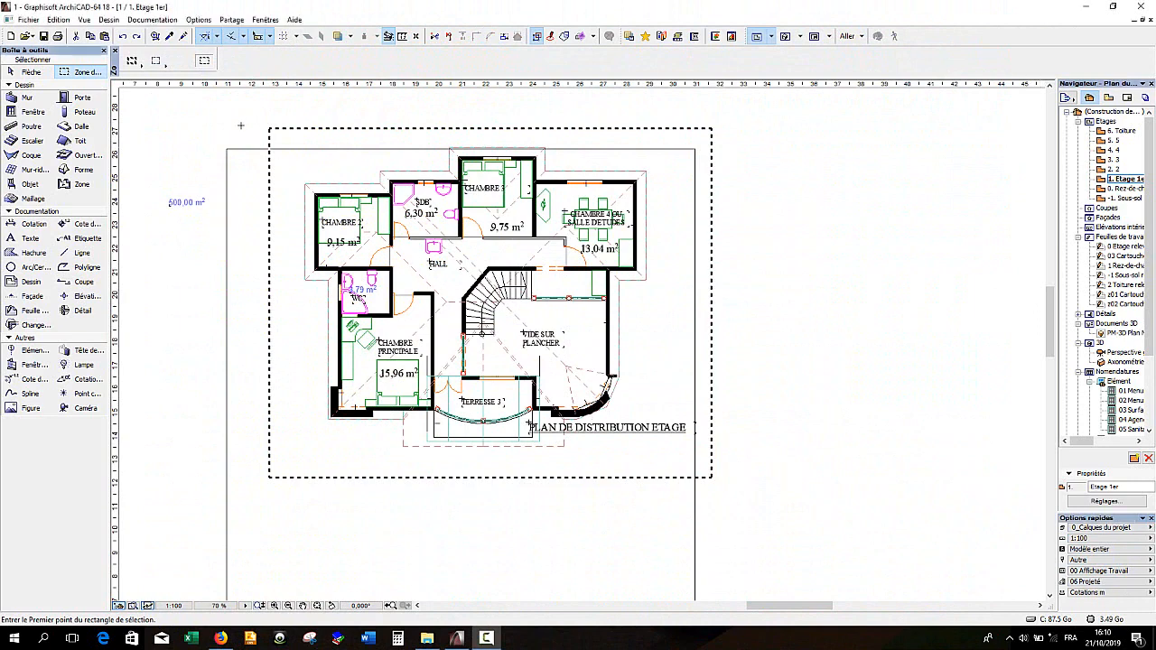
# - Show the house in 3D, orbit around to examine its front facade, and return to the Etage 1er floor plan
pyautogui.scroll(2, 358, 147)
pyautogui.scroll(-3, 358, 147)
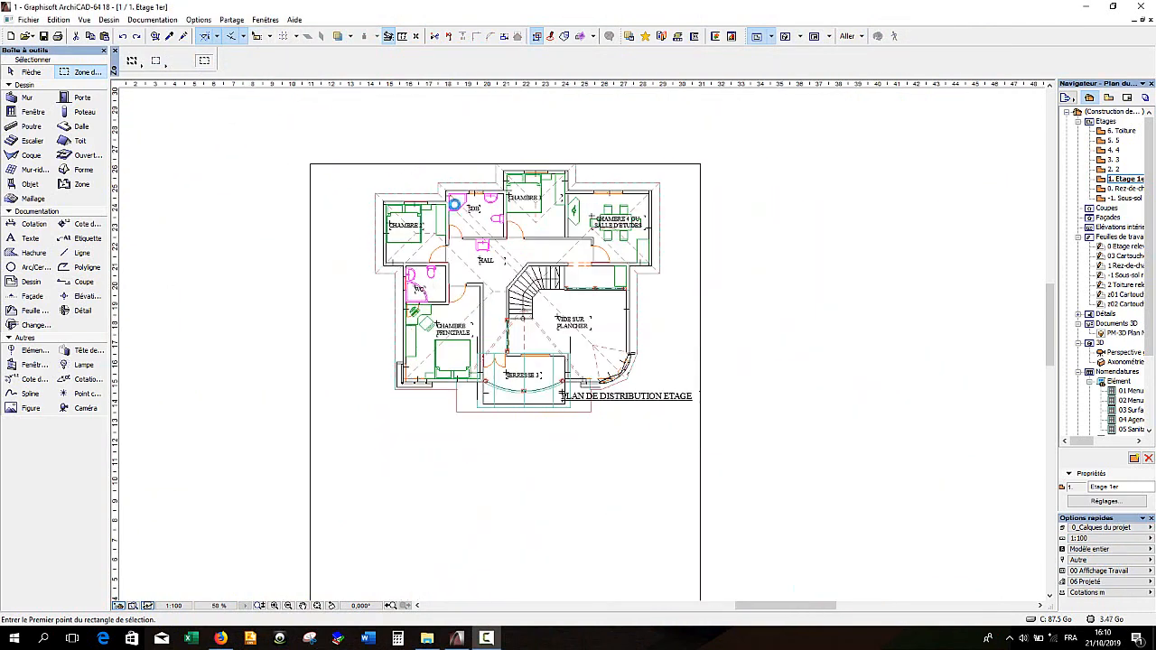
pyautogui.rightClick(827, 352)
pyautogui.click(912, 300)
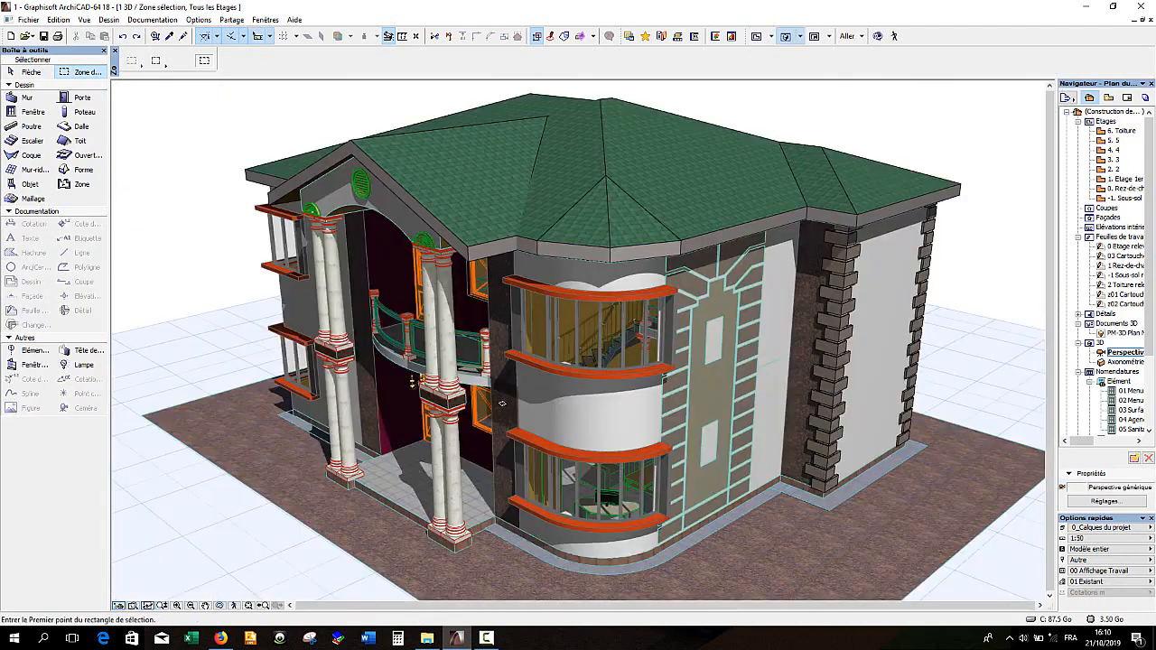
pyautogui.click(220, 605)
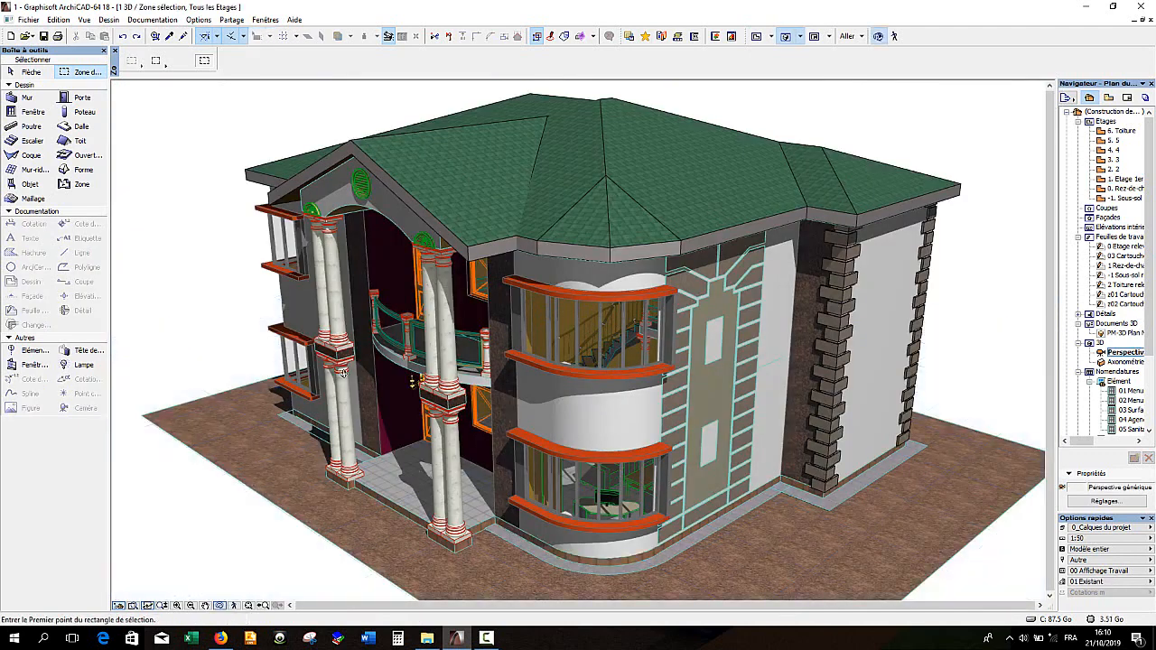
pyautogui.moveTo(338, 375); pyautogui.dragTo(634, 381)
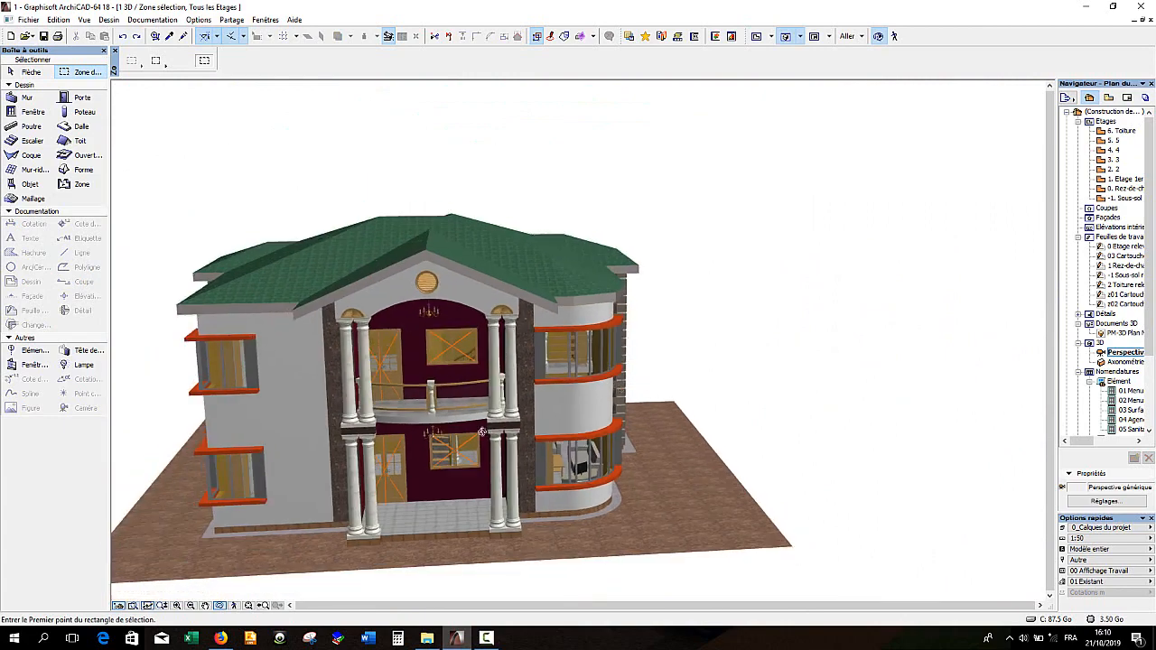
pyautogui.moveTo(482, 432); pyautogui.dragTo(962, 505)
pyautogui.scroll(8, 768, 376)
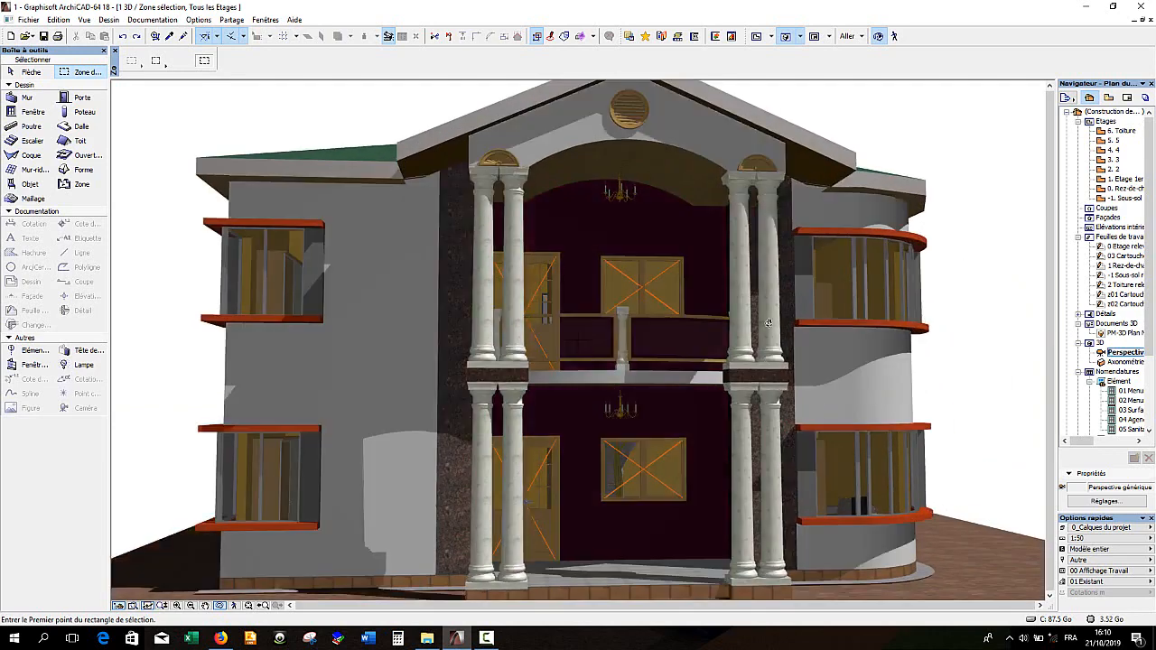
pyautogui.moveTo(767, 328); pyautogui.dragTo(757, 342)
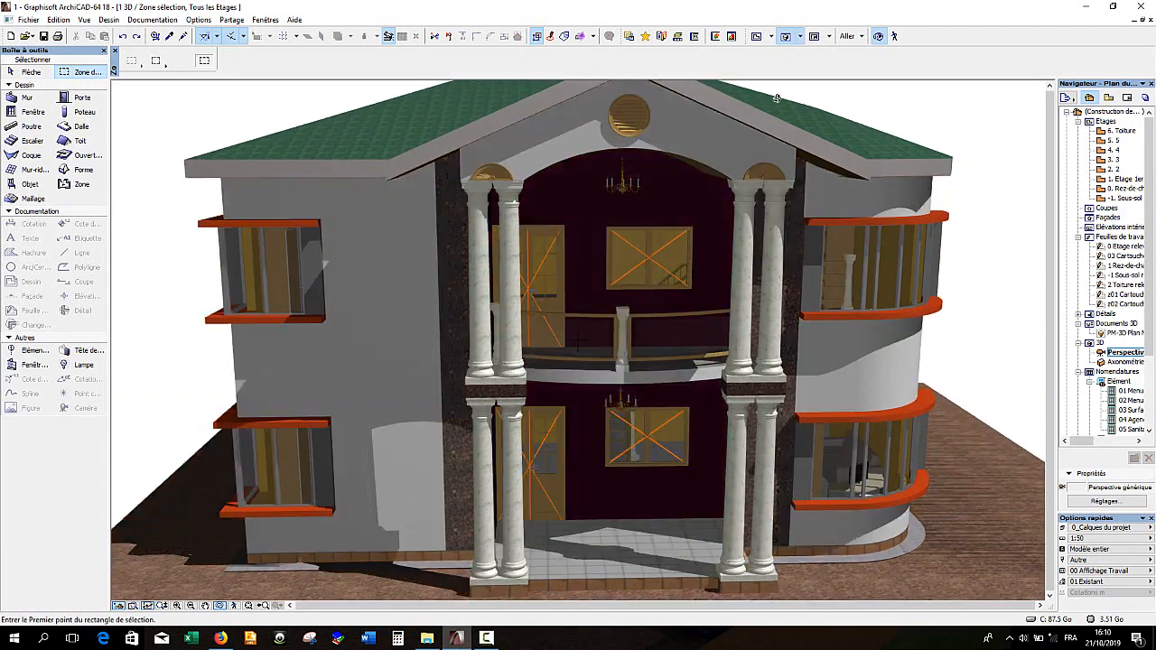
pyautogui.click(756, 36)
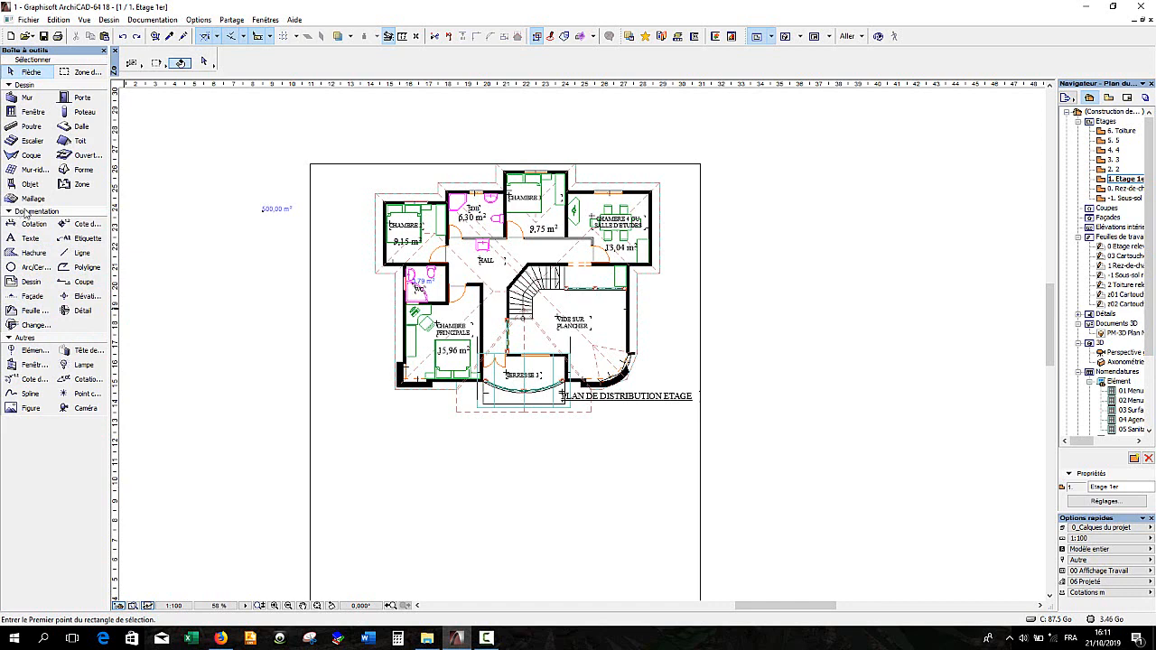
# - Open the section tool's default settings and set the marker line to Segmenté
pyautogui.click(71, 287)
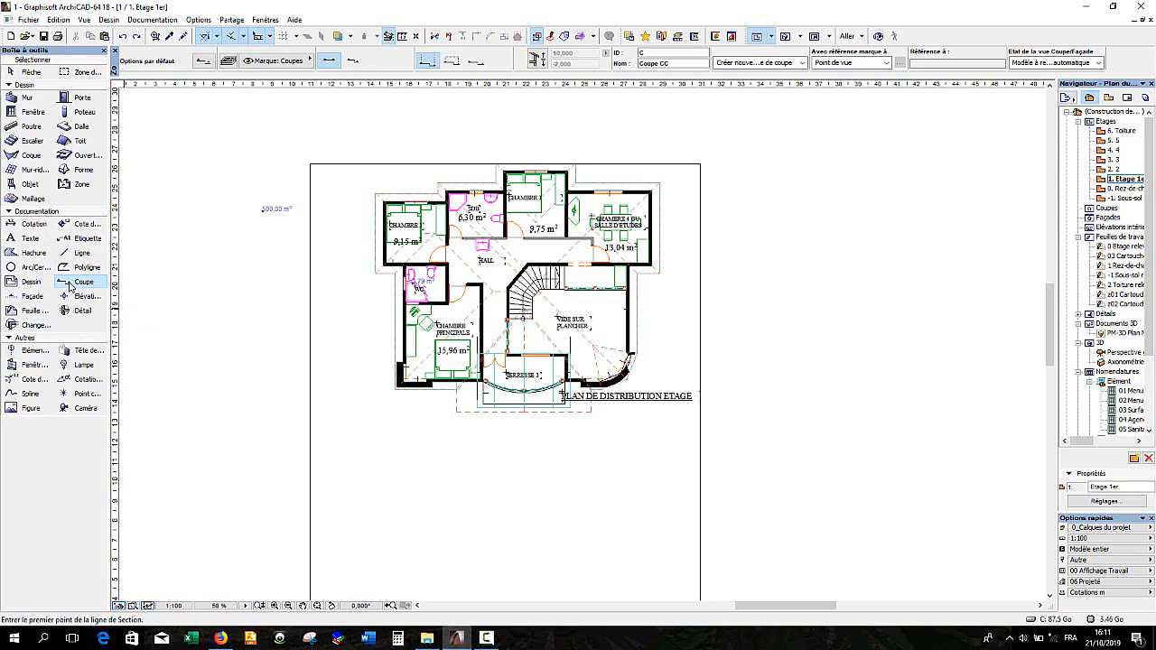
pyautogui.doubleClick(71, 287)
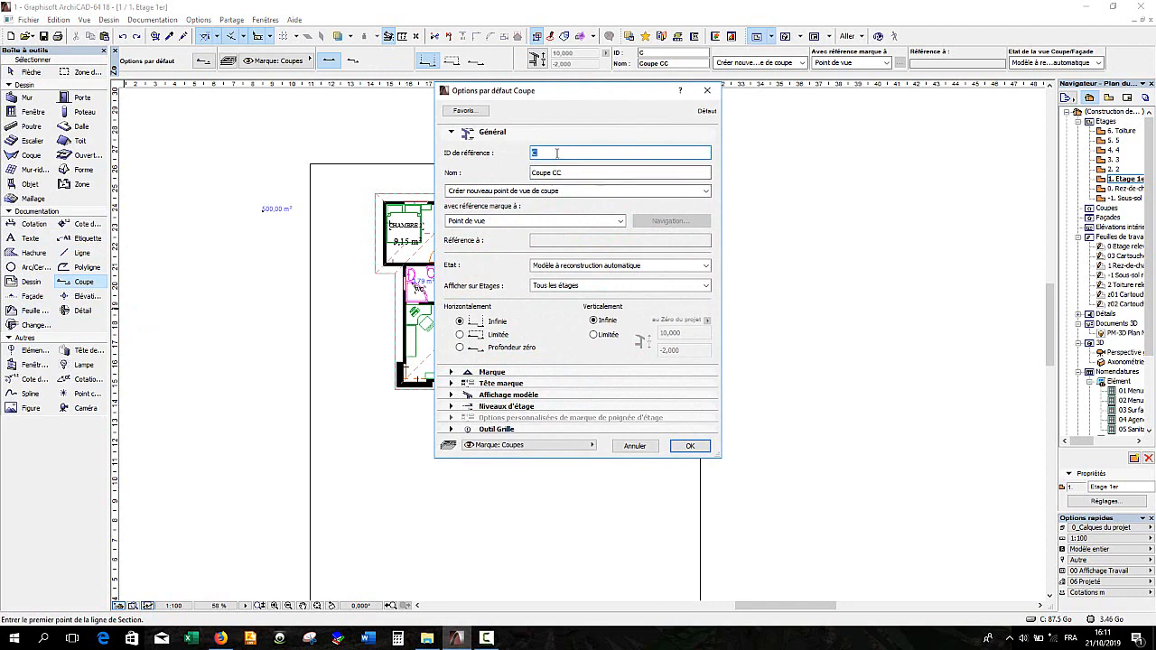
pyautogui.click(549, 150)
pyautogui.click(508, 375)
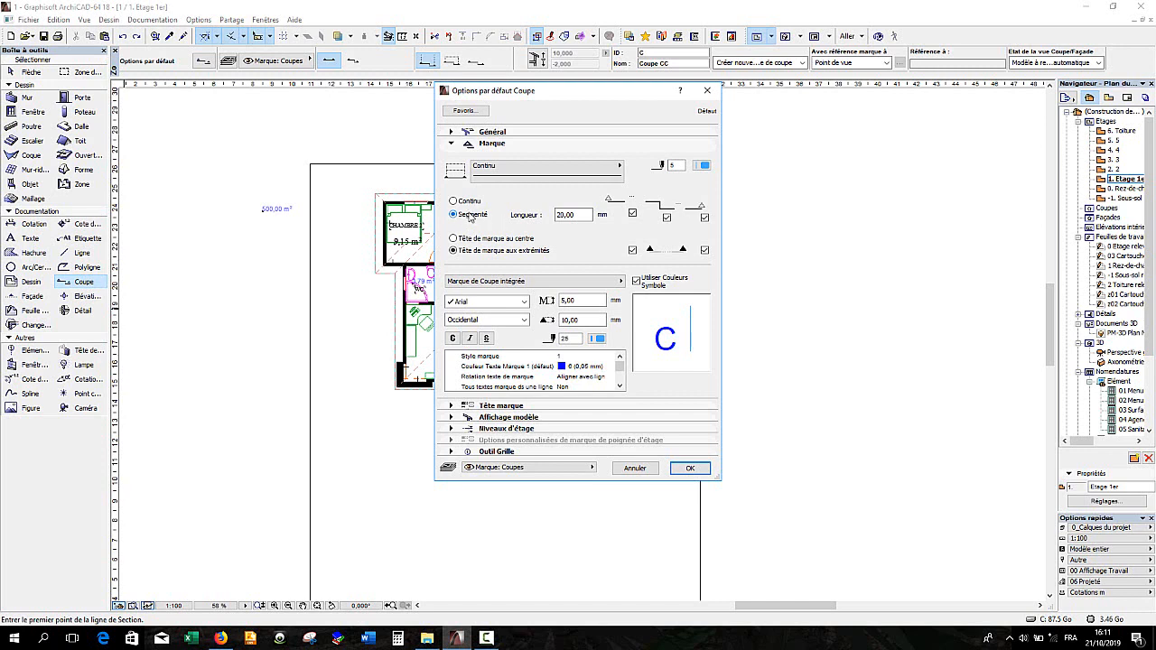
pyautogui.click(453, 201)
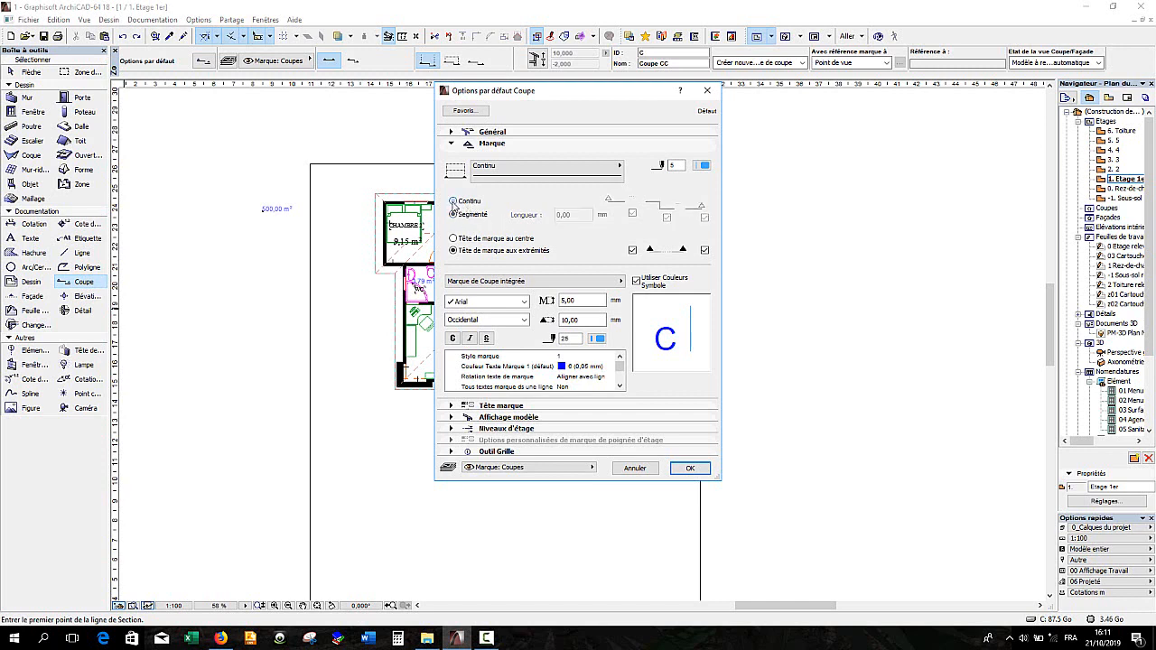
pyautogui.click(454, 215)
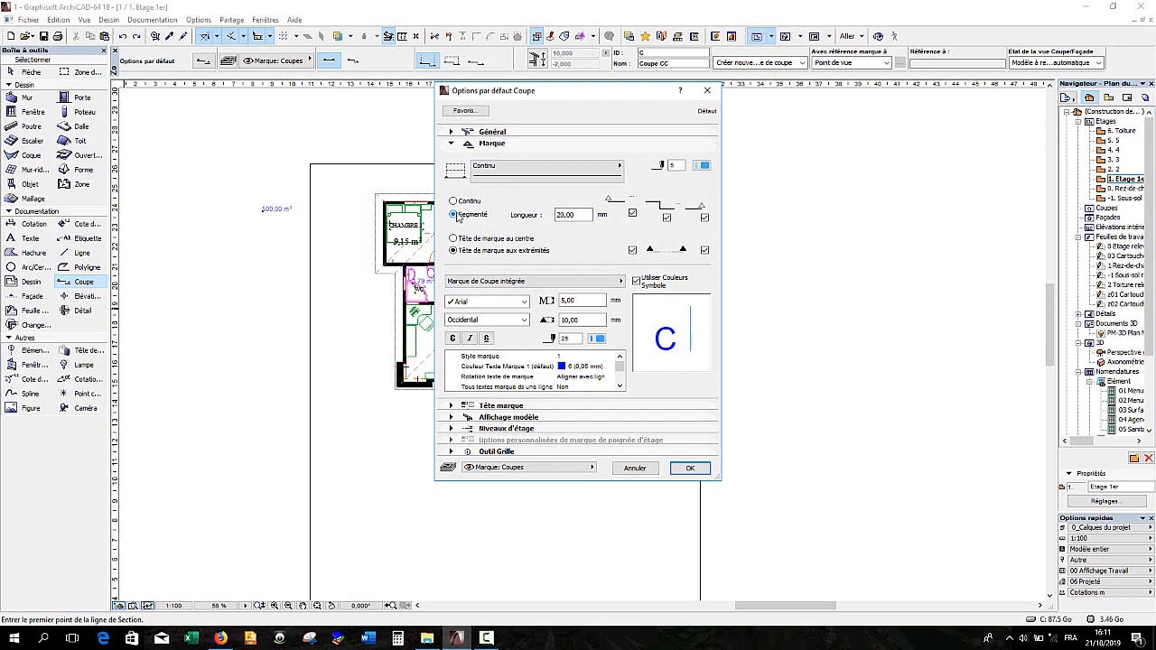
pyautogui.click(454, 202)
pyautogui.click(453, 215)
# - Set the default section marker head to Style 10 and apply the section settings
pyautogui.click(466, 407)
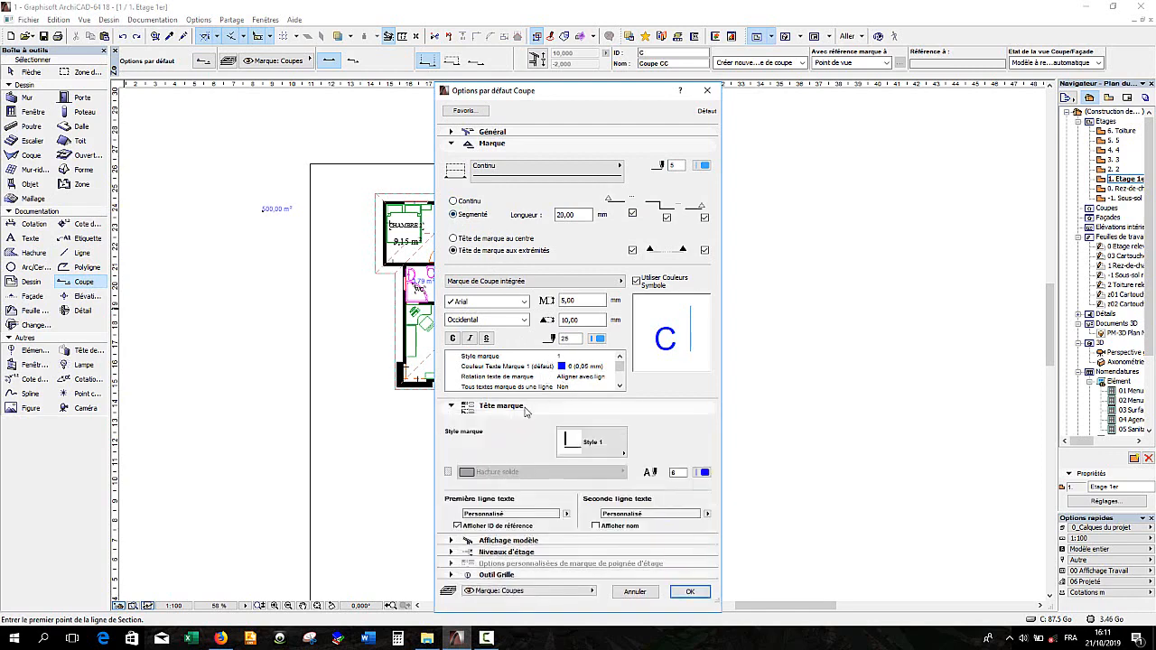
pyautogui.click(591, 408)
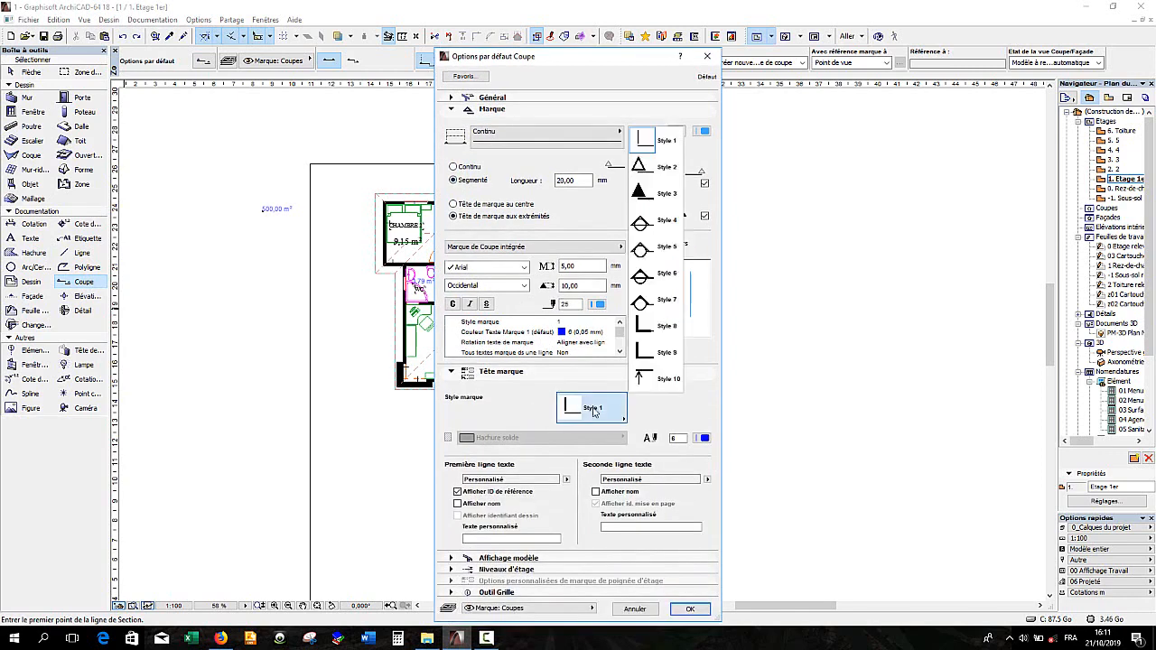
pyautogui.click(662, 383)
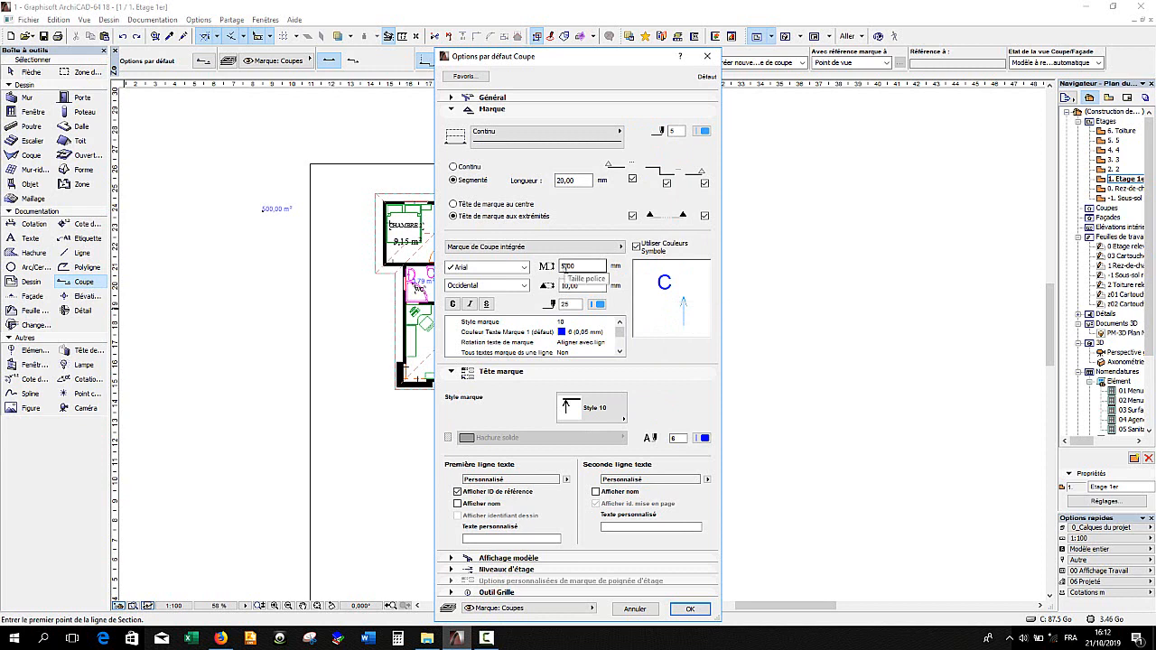
pyautogui.click(584, 267)
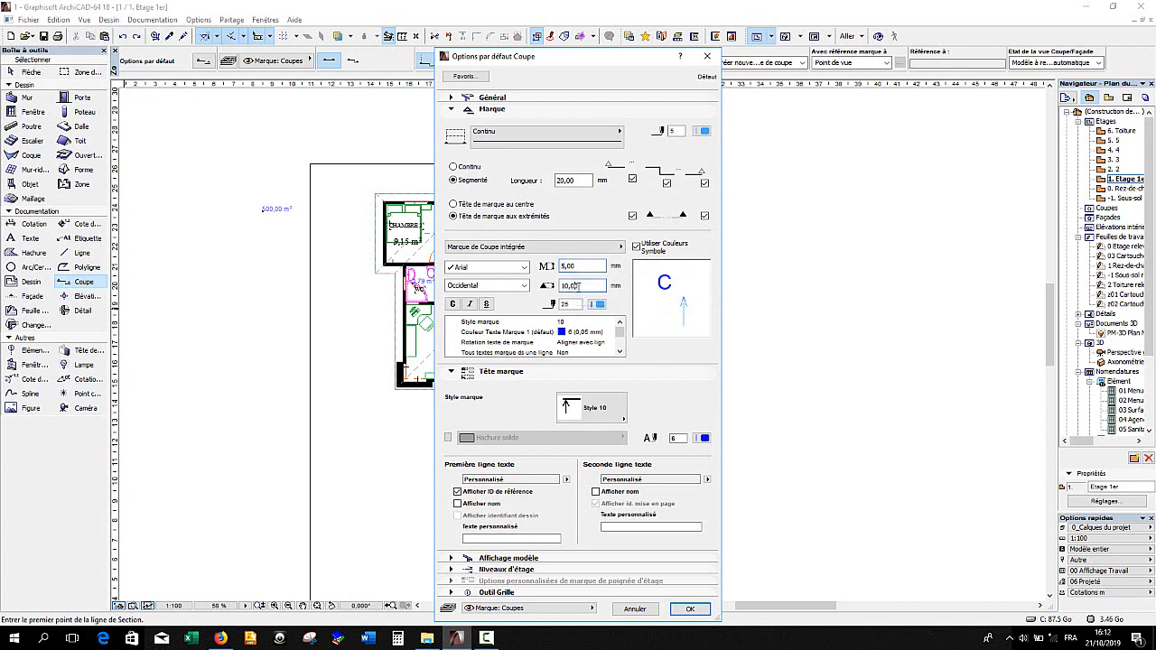
pyautogui.click(579, 285)
pyautogui.scroll(-3, 553, 332)
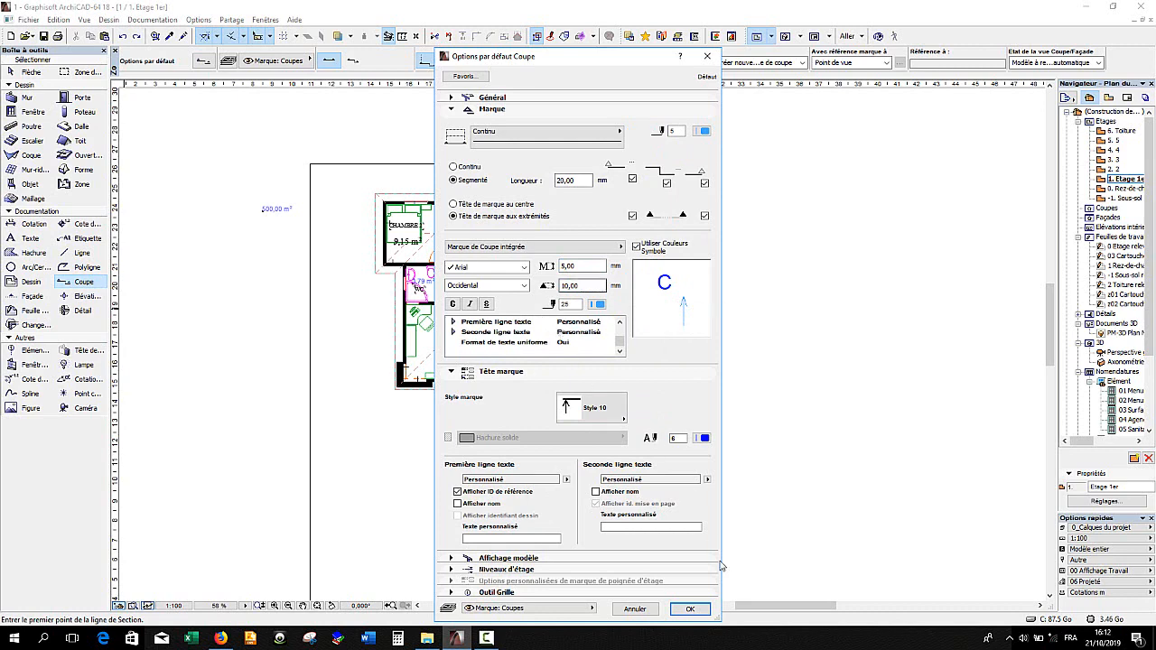
pyautogui.click(692, 612)
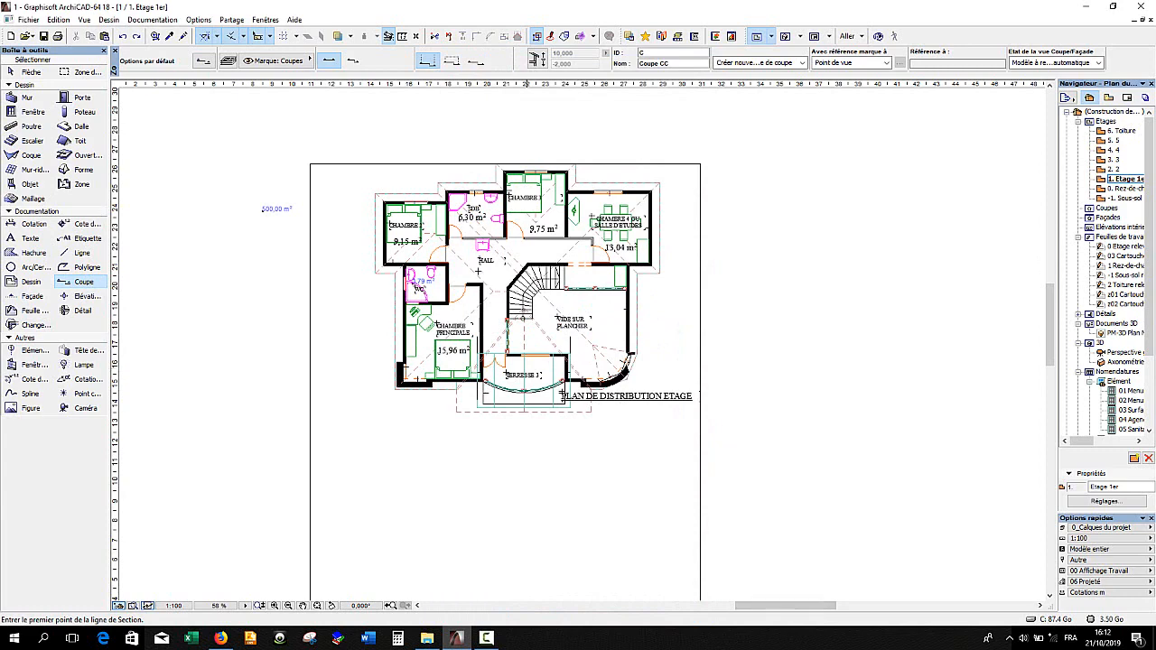
# - Draw a horizontal section line across the whole house through the WC and staircase, looking toward Chambre 3
pyautogui.scroll(4, 385, 231)
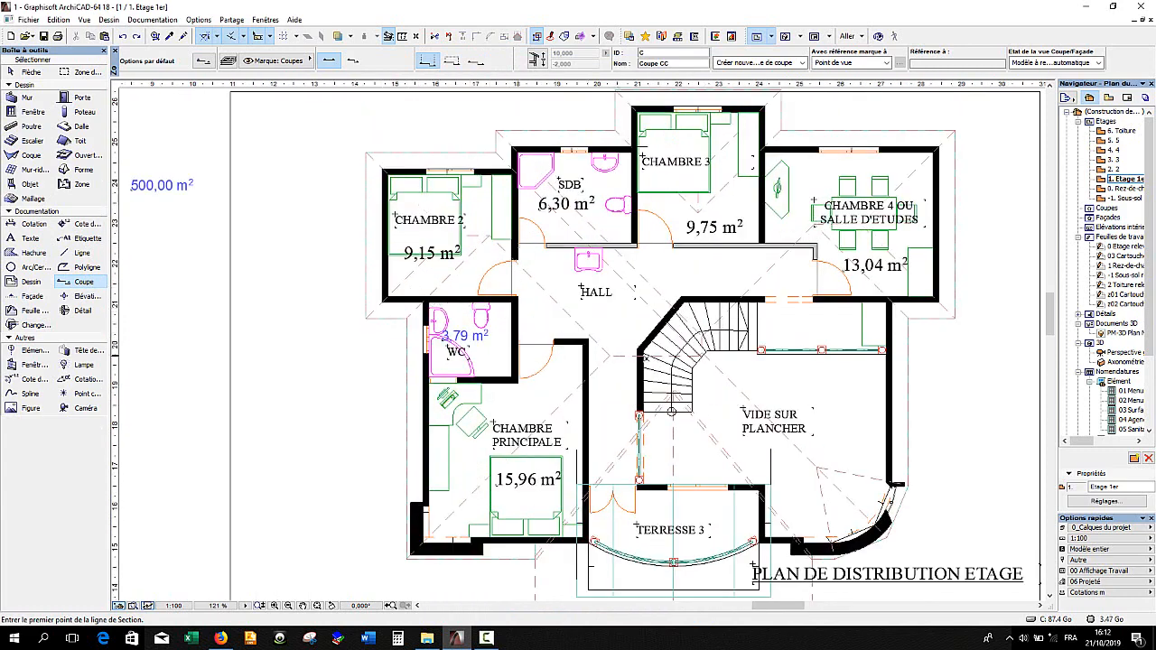
pyautogui.scroll(1, 700, 359)
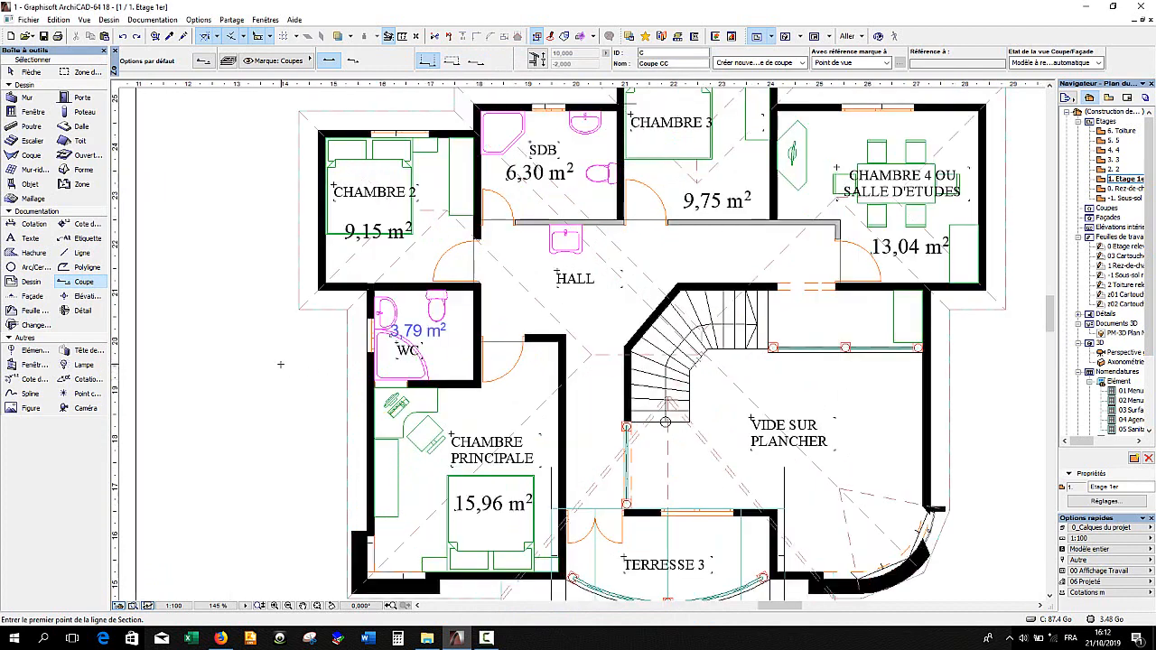
pyautogui.click(280, 364)
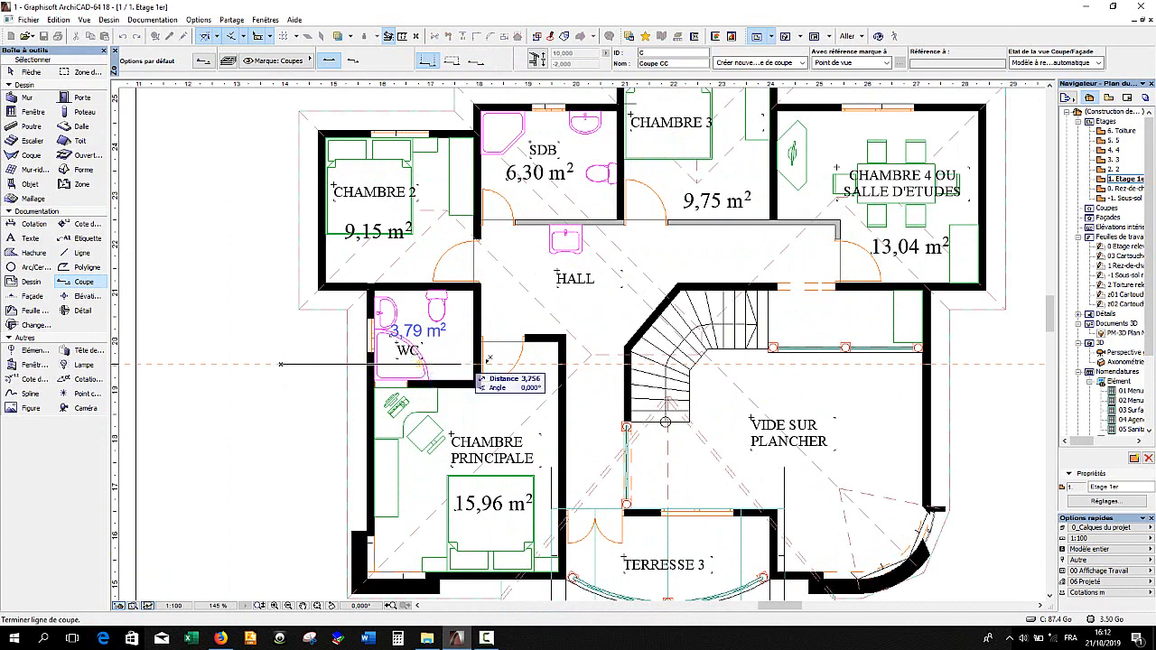
pyautogui.click(1027, 364)
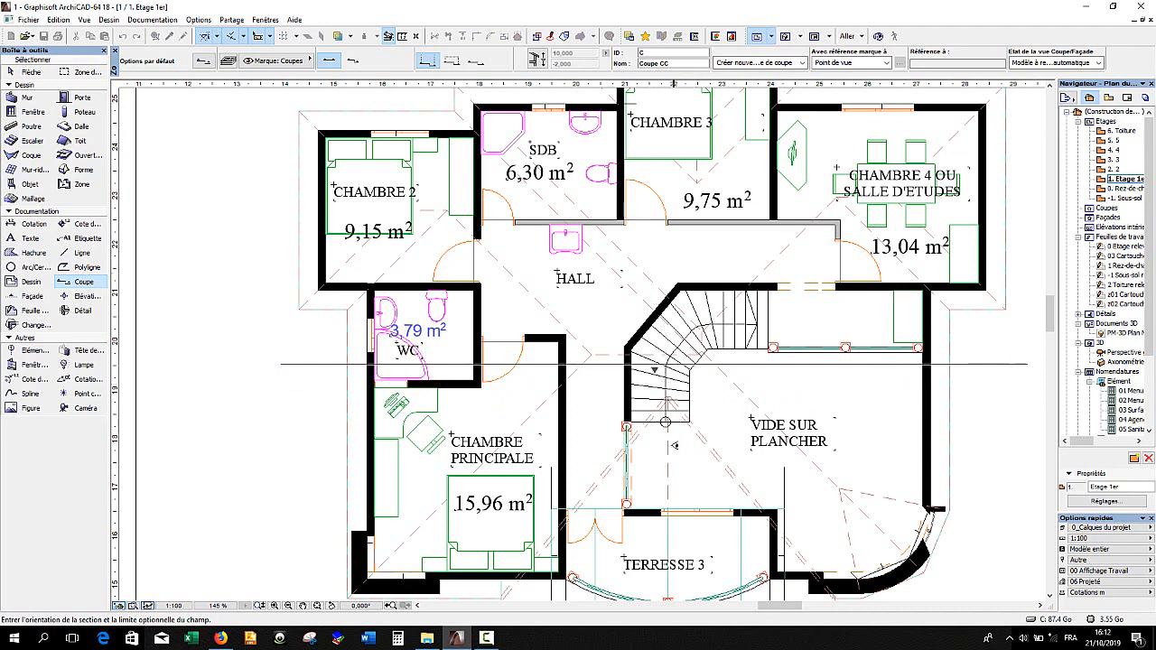
pyautogui.scroll(-3, 674, 445)
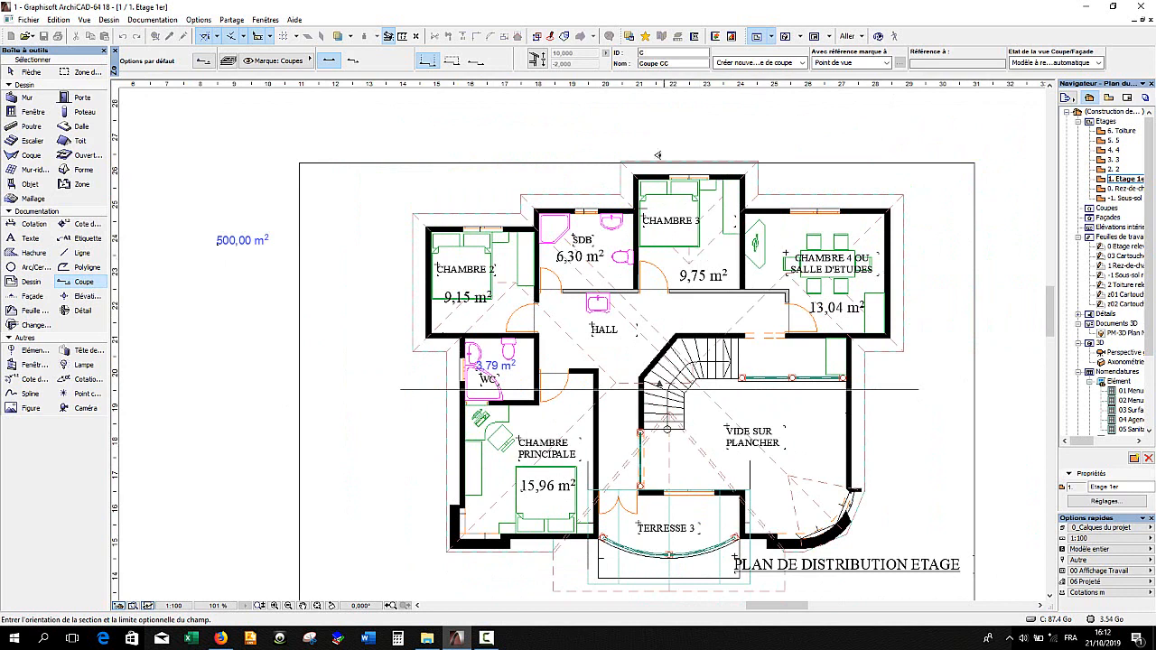
pyautogui.click(657, 140)
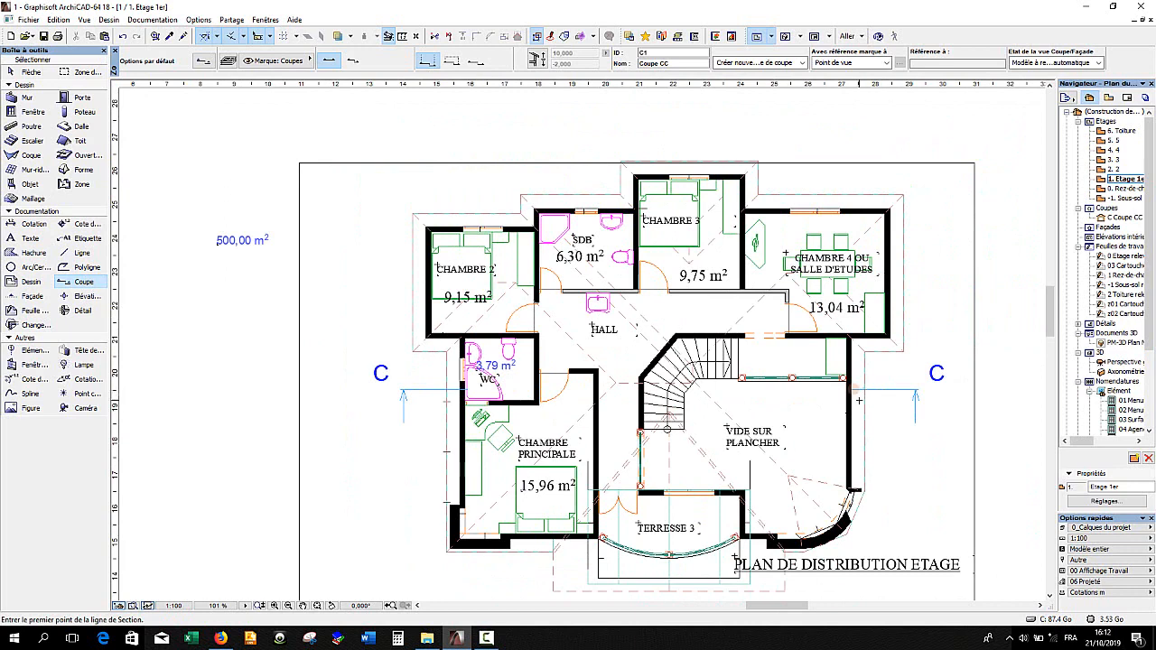
pyautogui.press('Escape')
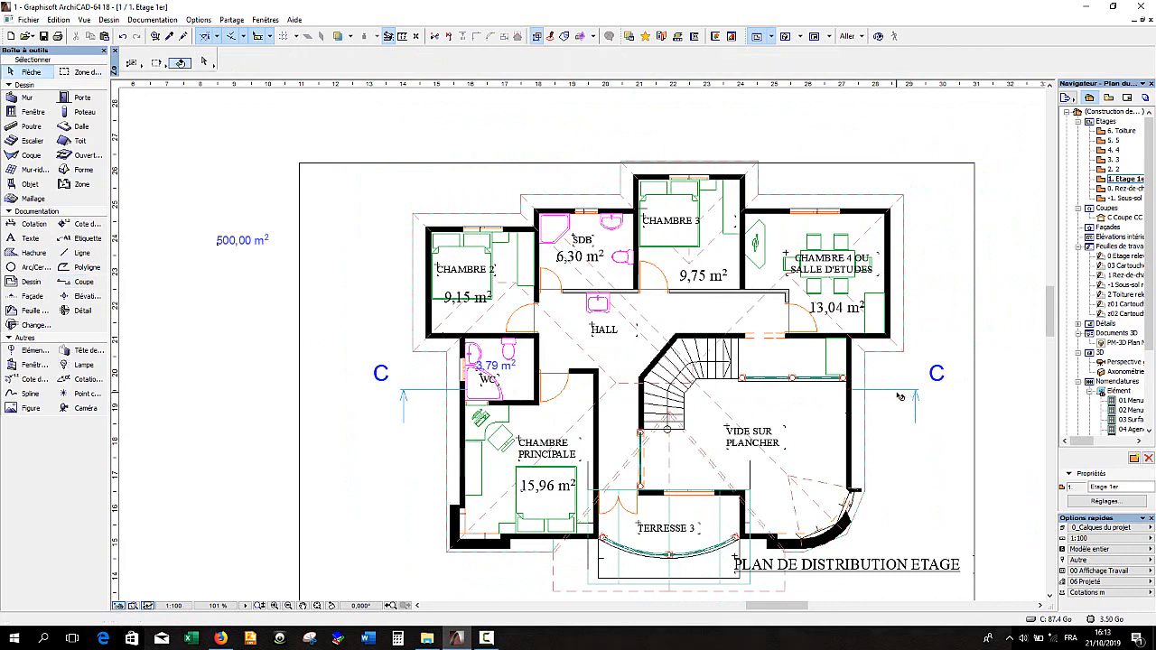
# - Break section line C into a stepped line, raising its WC-side part and placing the jog just beside the staircase on the hall side
pyautogui.click(910, 391)
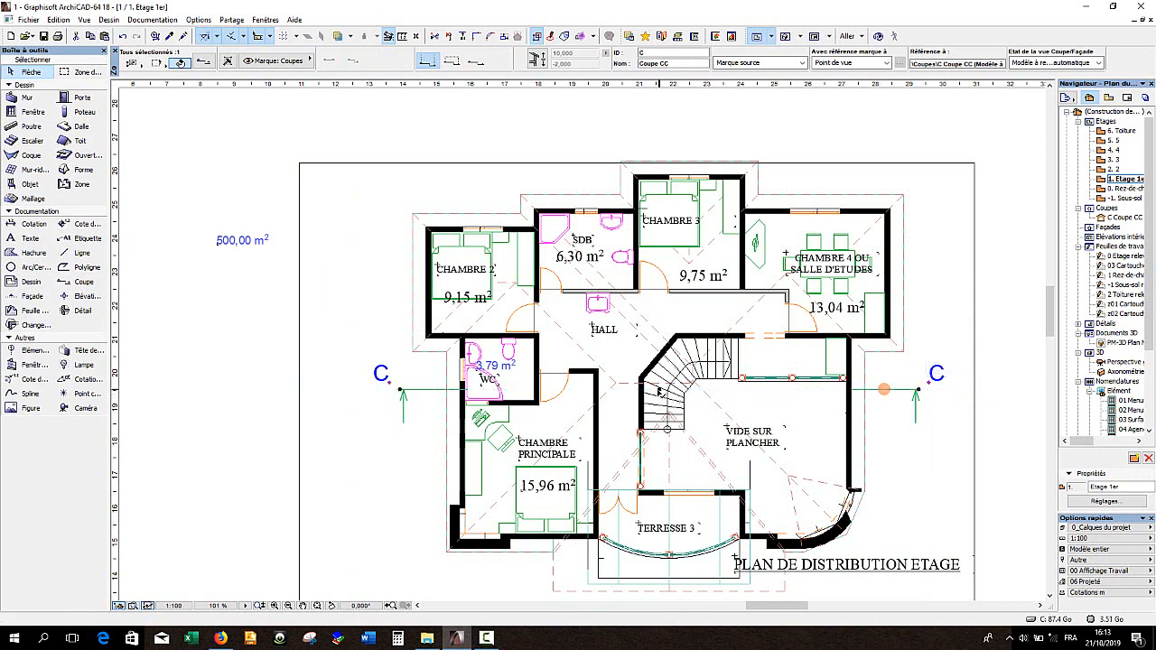
pyautogui.click(660, 390)
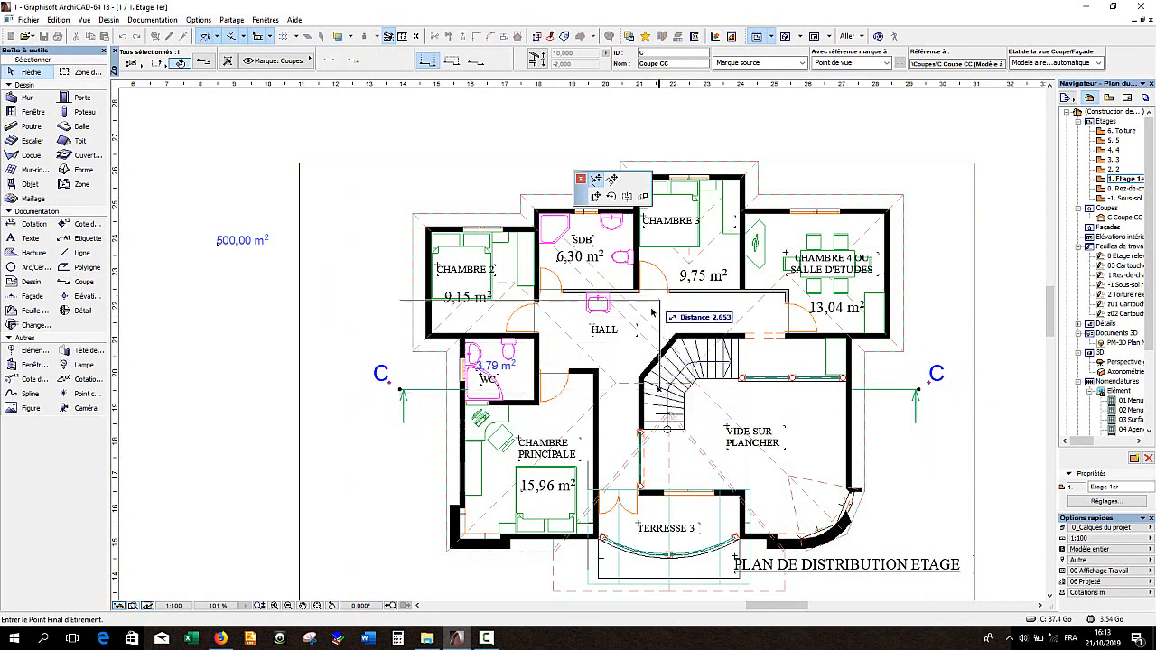
pyautogui.click(652, 355)
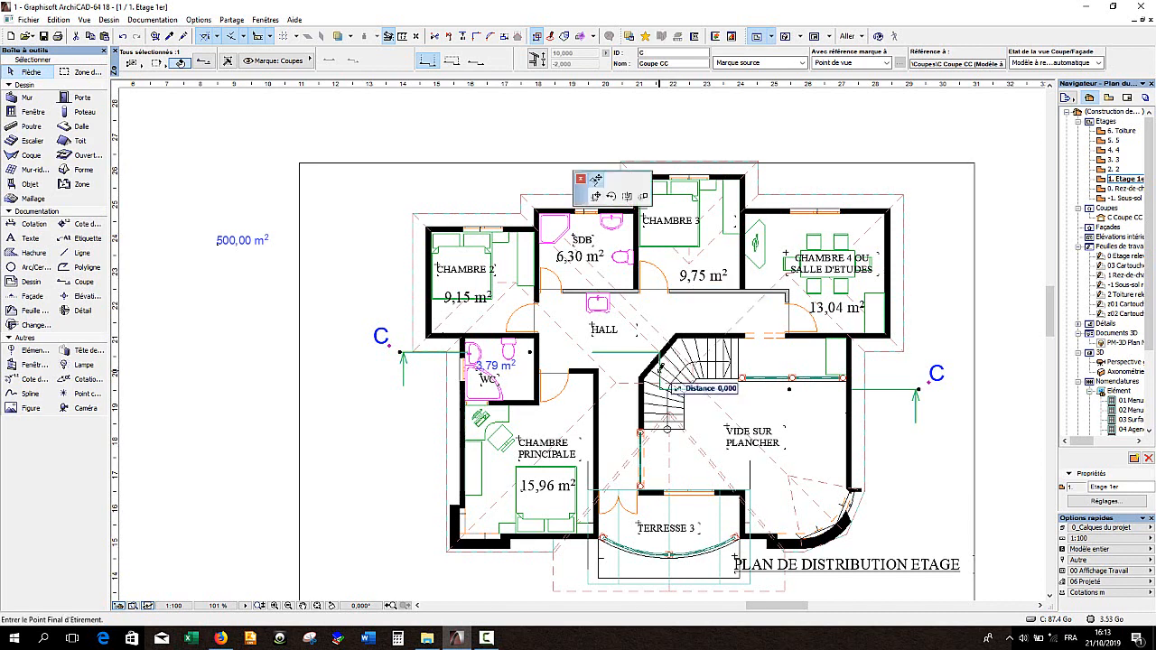
pyautogui.click(667, 361)
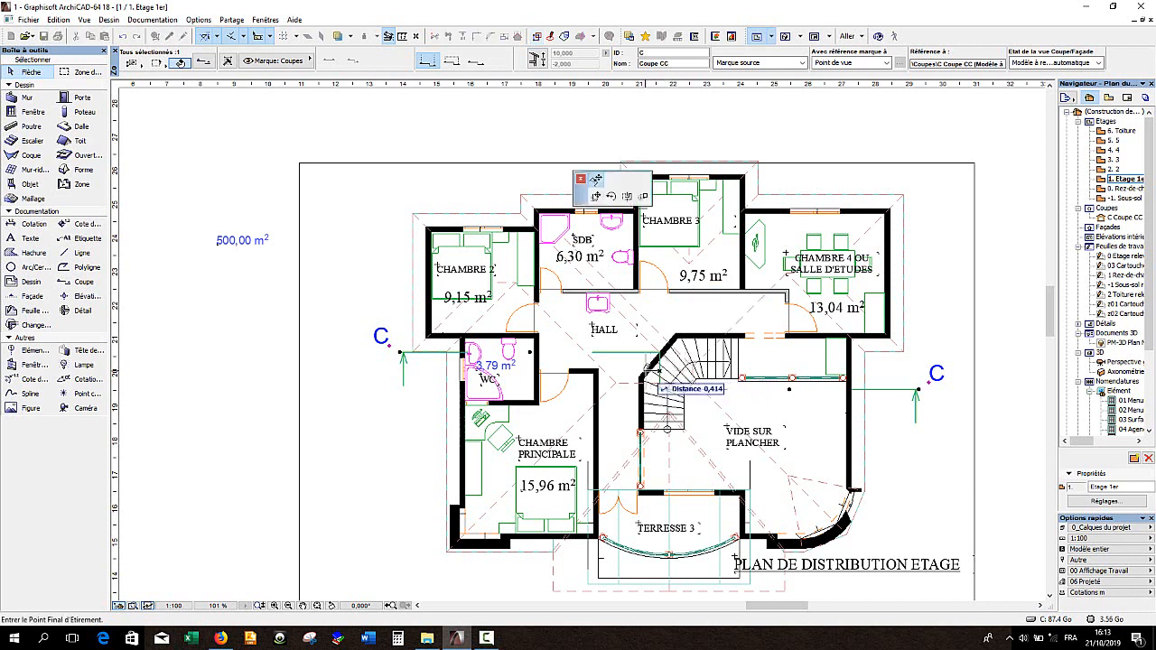
pyautogui.click(635, 372)
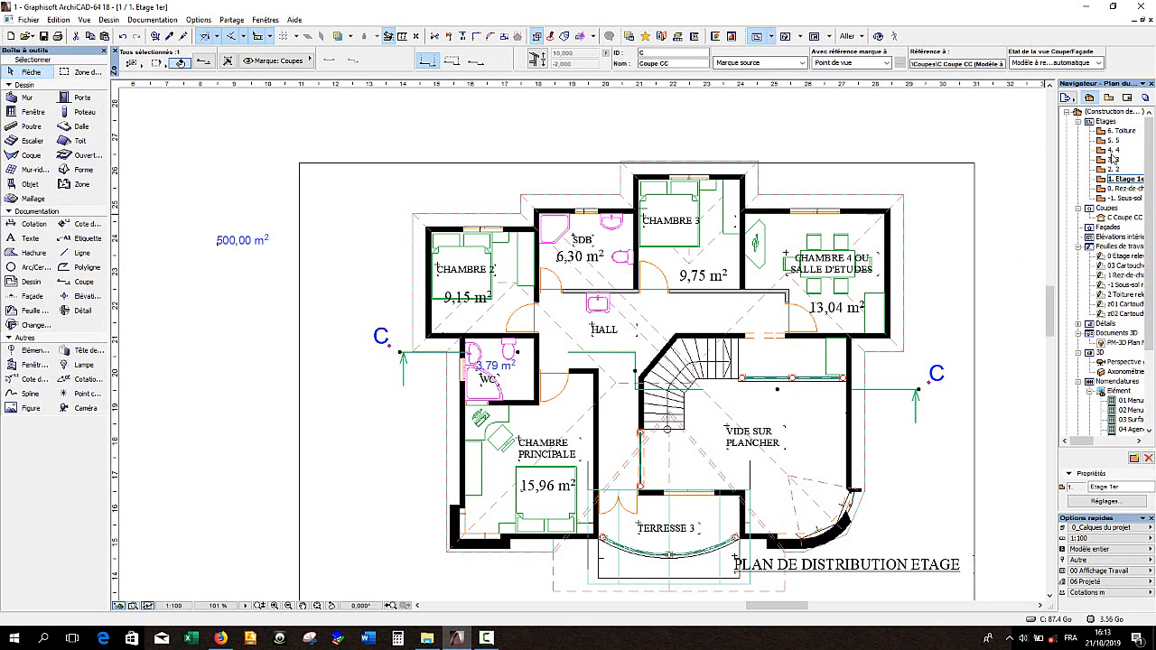
# - Open section C Coupe CC and examine the cut through the walls, floors, staircase and roof
pyautogui.click(1124, 225)
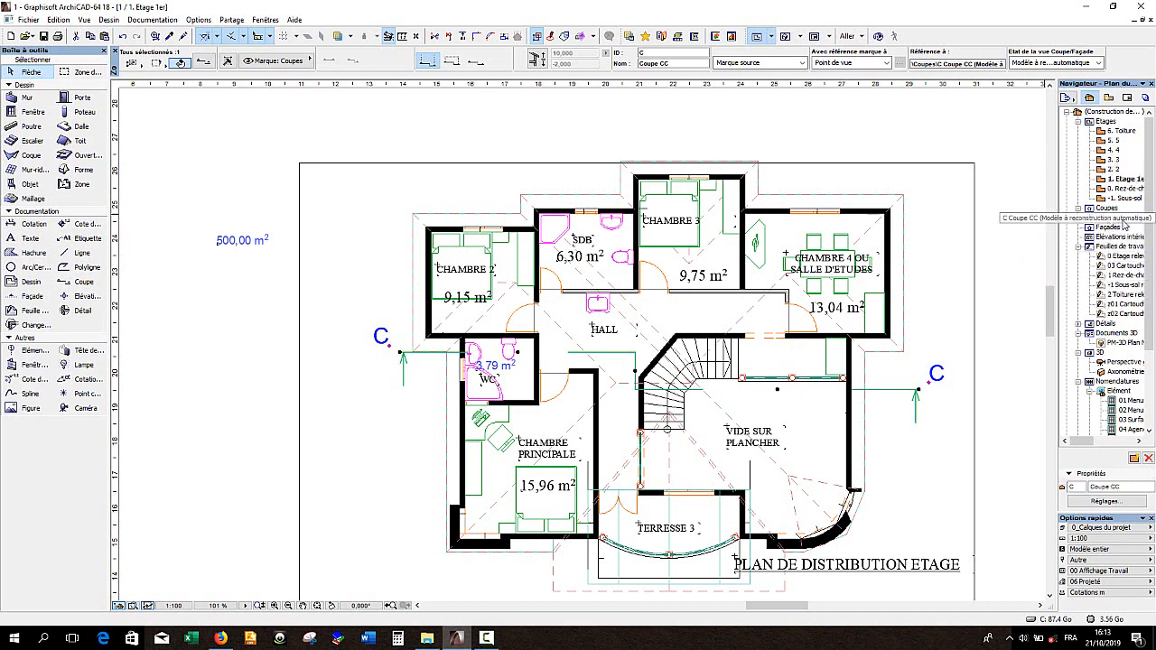
pyautogui.doubleClick(1124, 225)
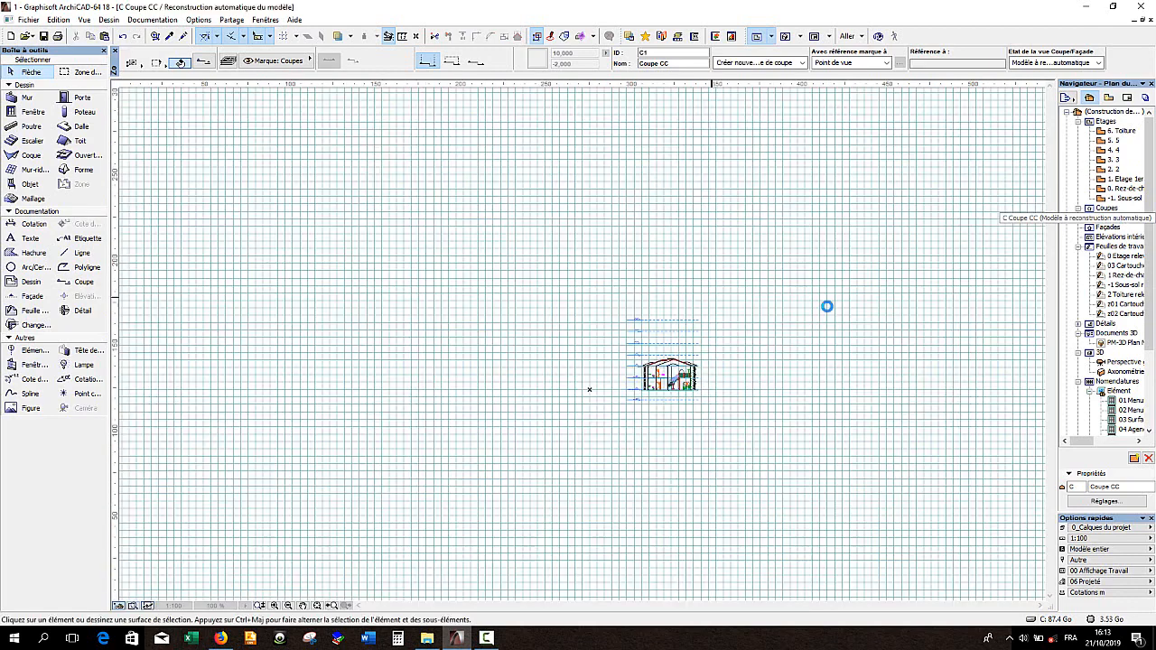
pyautogui.scroll(3, 606, 525)
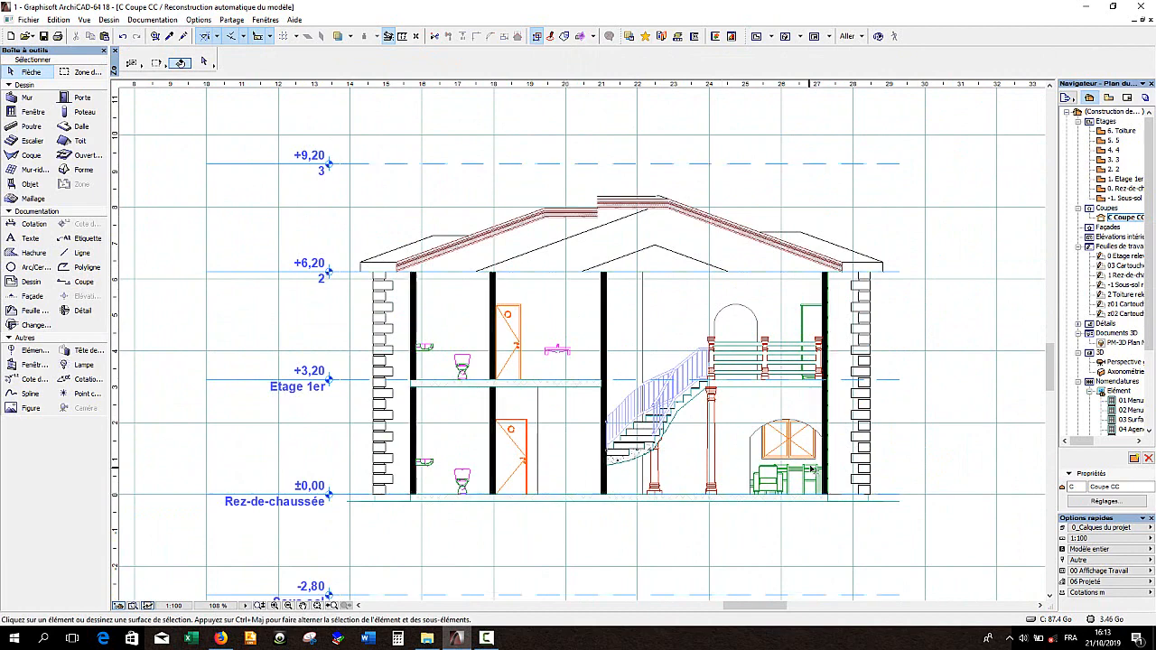
pyautogui.scroll(2, 805, 466)
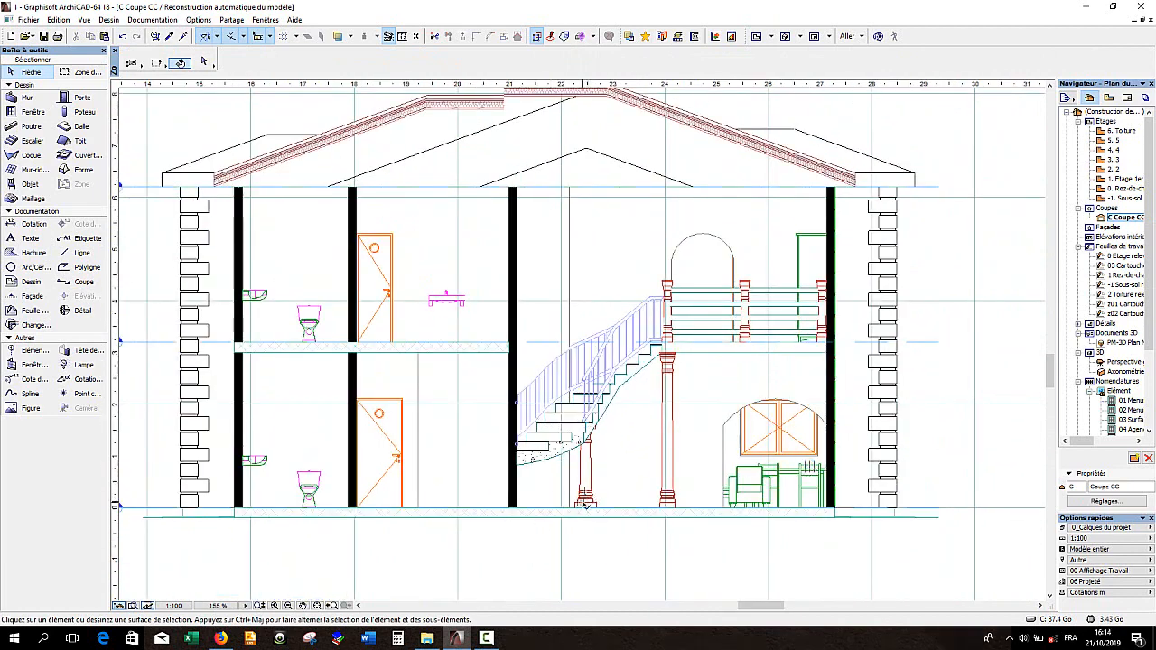
pyautogui.scroll(-1, 583, 510)
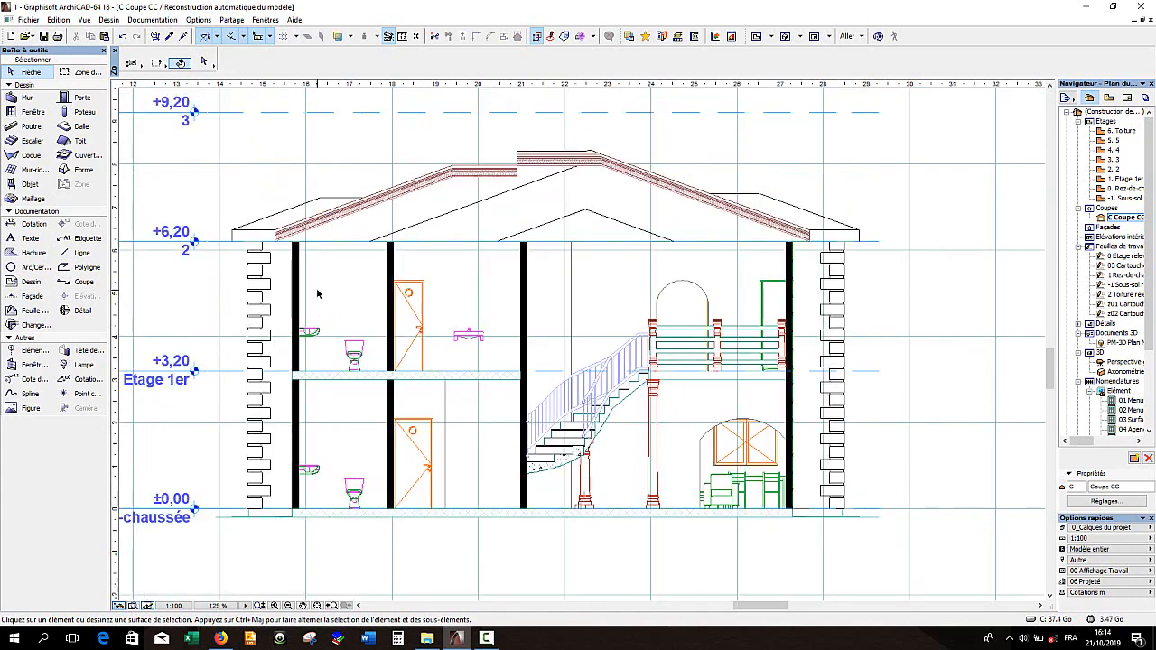
# - Copy the whole section C drawing and paste it into the Etage 1er floor plan
pyautogui.click(210, 117)
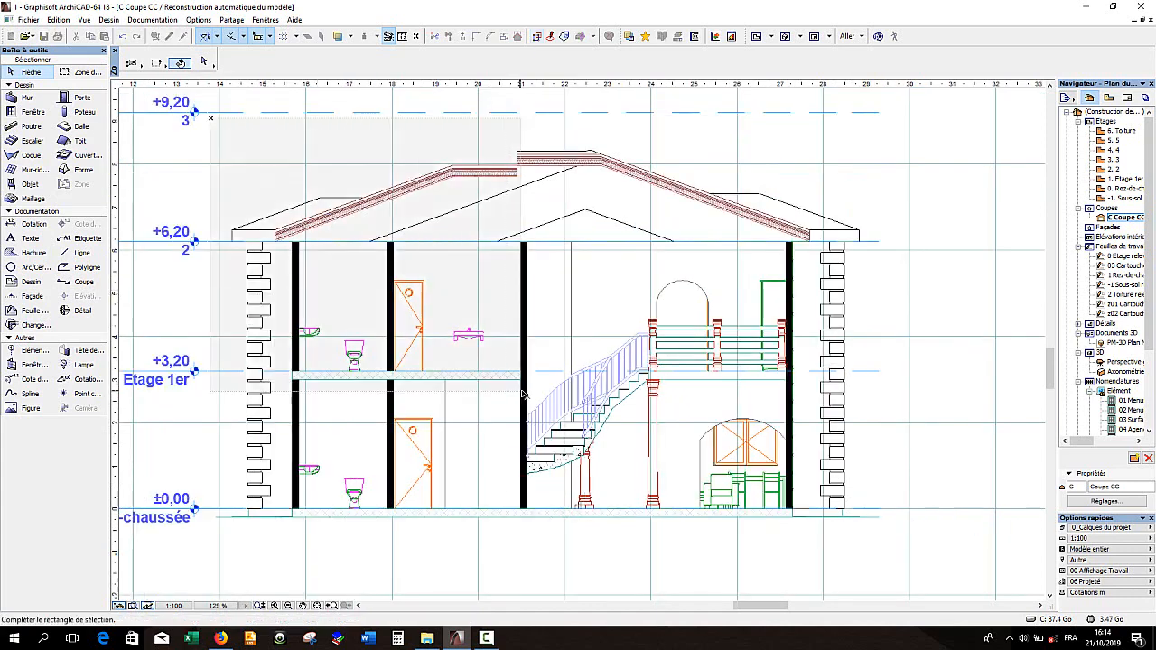
pyautogui.click(894, 536)
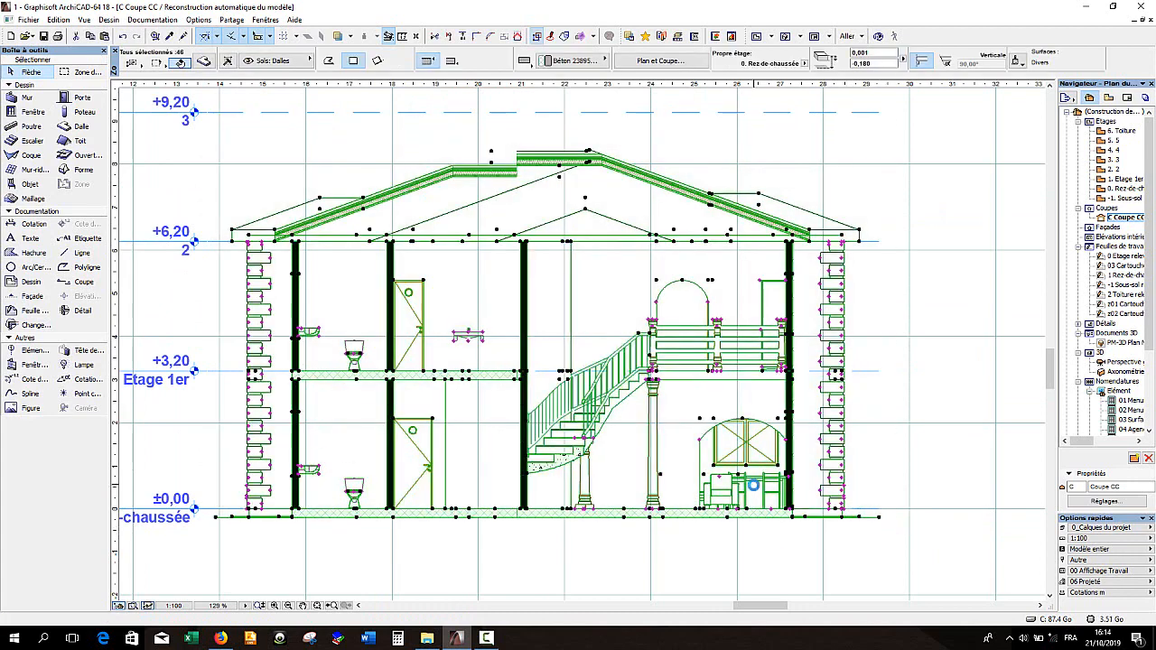
pyautogui.click(757, 36)
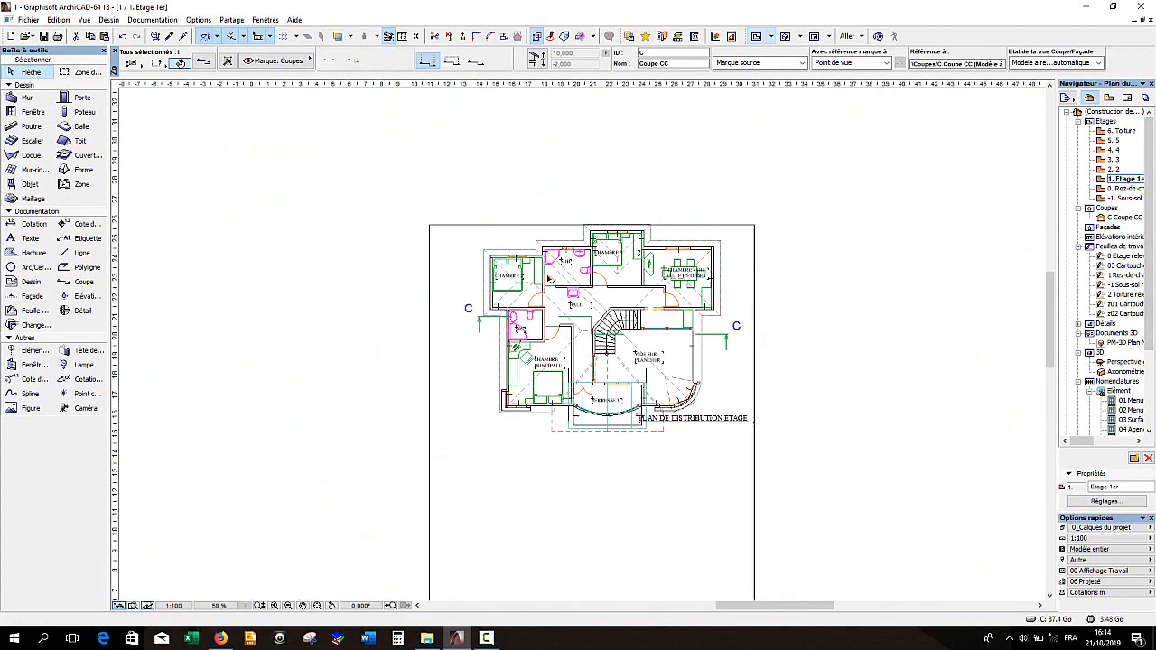
pyautogui.rightClick(780, 348)
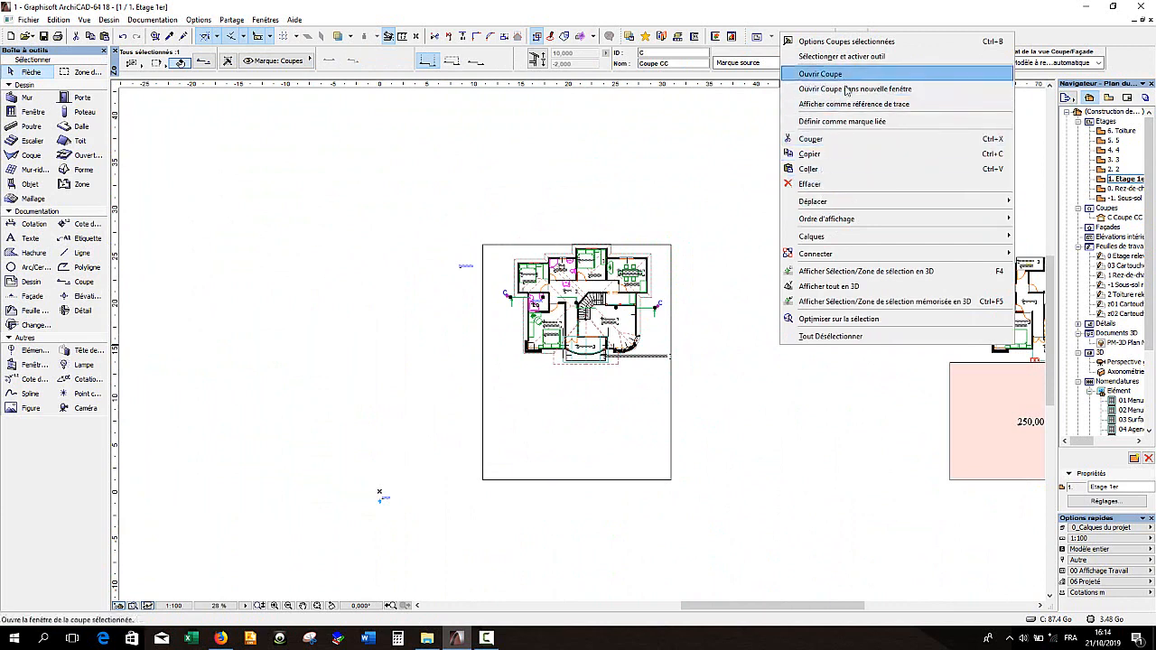
pyautogui.click(808, 168)
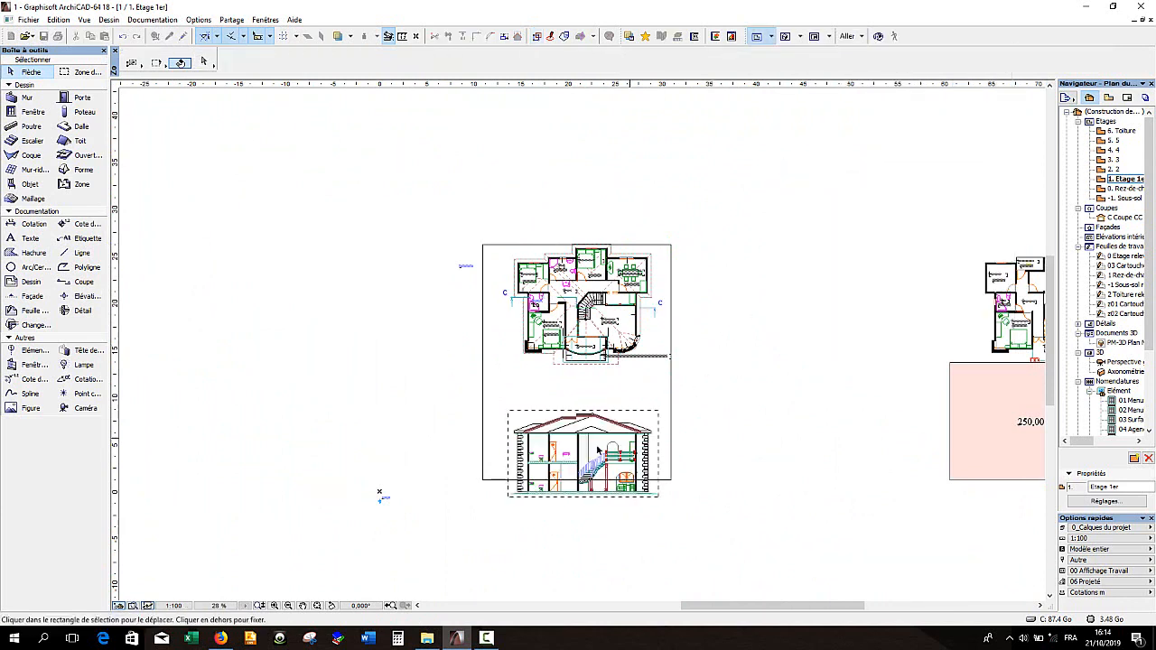
# - Move the pasted section C drawing to the empty area beside the plan frame and fix it there
pyautogui.click(578, 451)
pyautogui.click(766, 303)
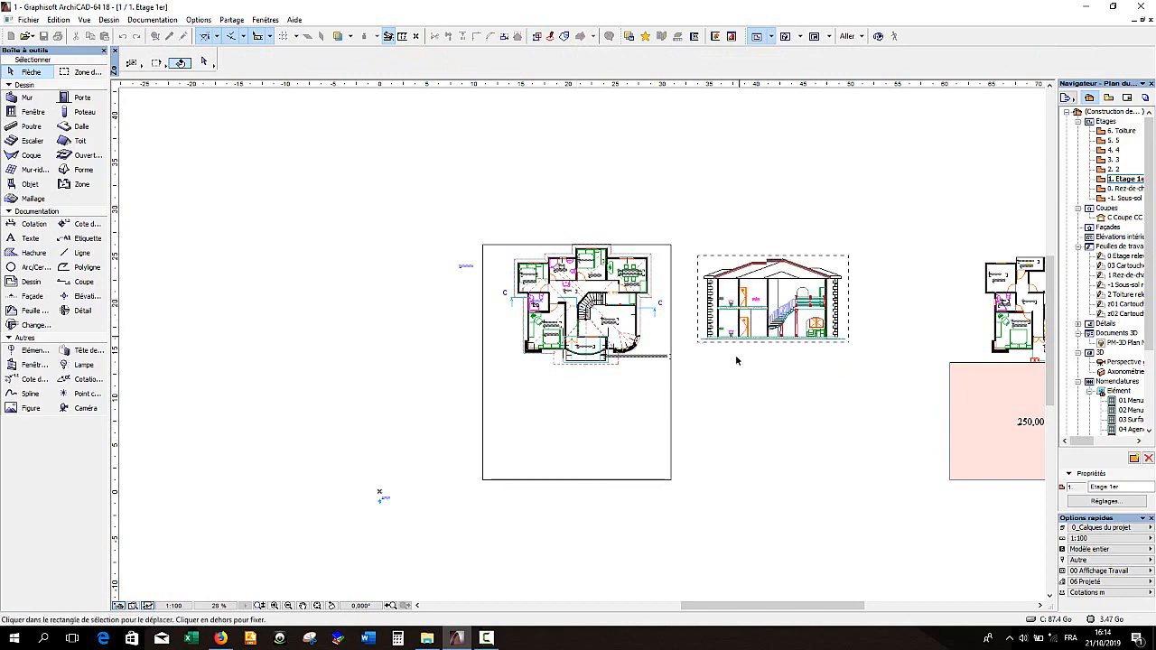
pyautogui.scroll(3, 810, 310)
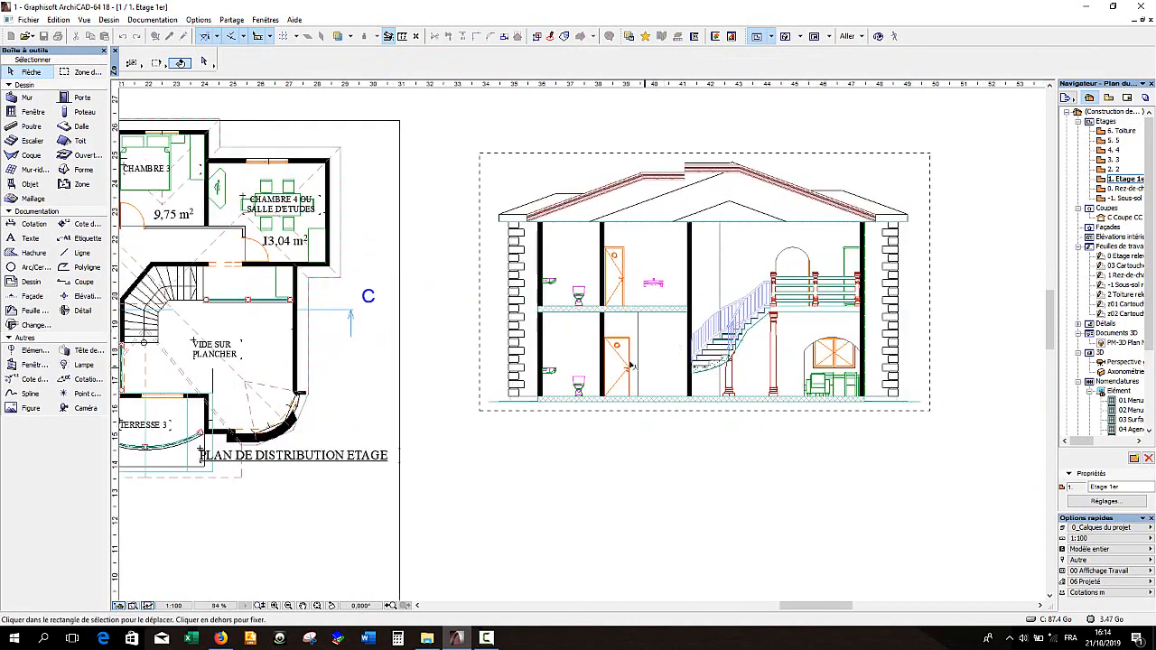
pyautogui.click(693, 298)
pyautogui.click(666, 301)
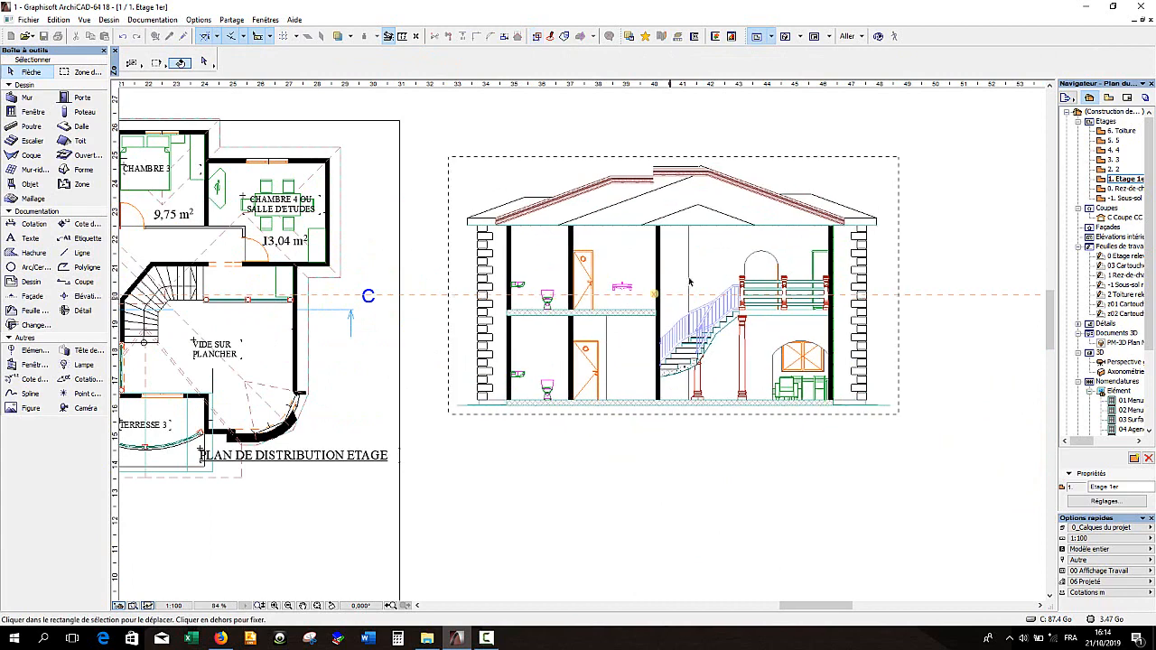
pyautogui.click(695, 130)
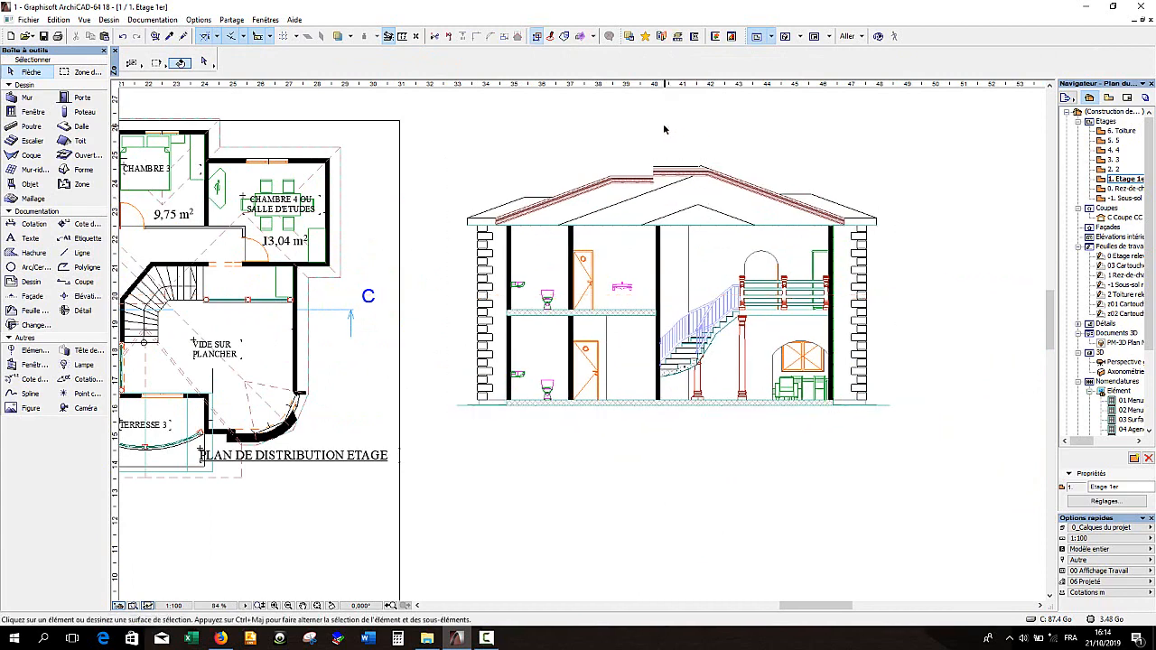
# - Examine the pasted section C drawing, checking its toilets, doors, roof layers, floor slabs and staircase
pyautogui.scroll(4, 618, 340)
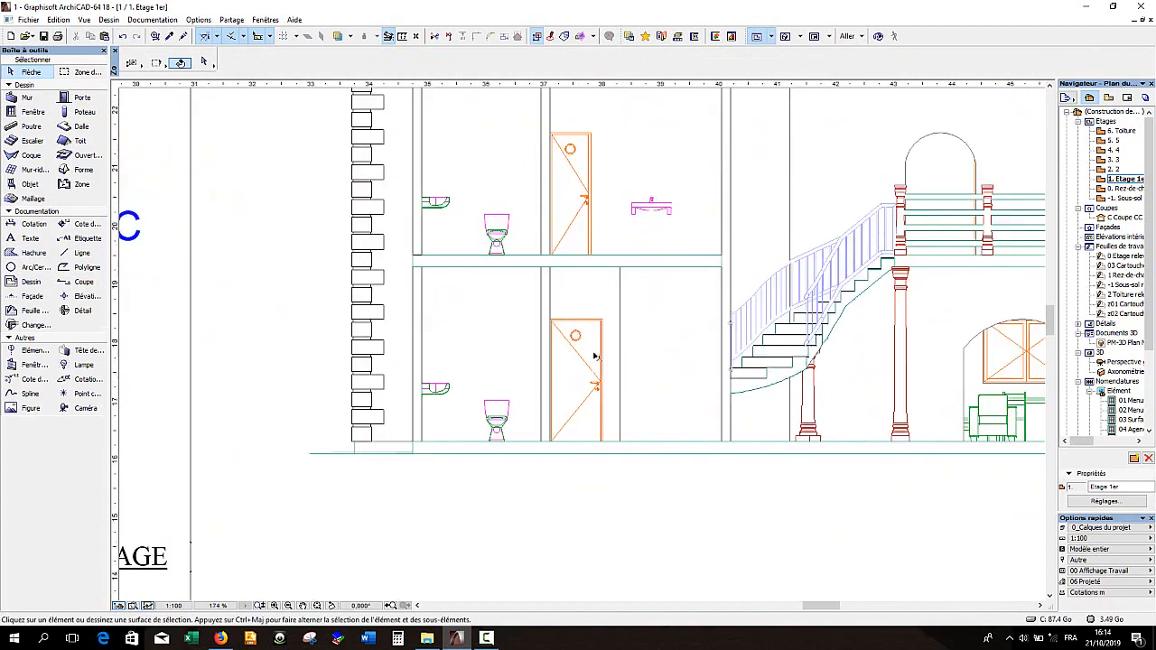
pyautogui.scroll(-1, 533, 470)
pyautogui.scroll(-1, 522, 479)
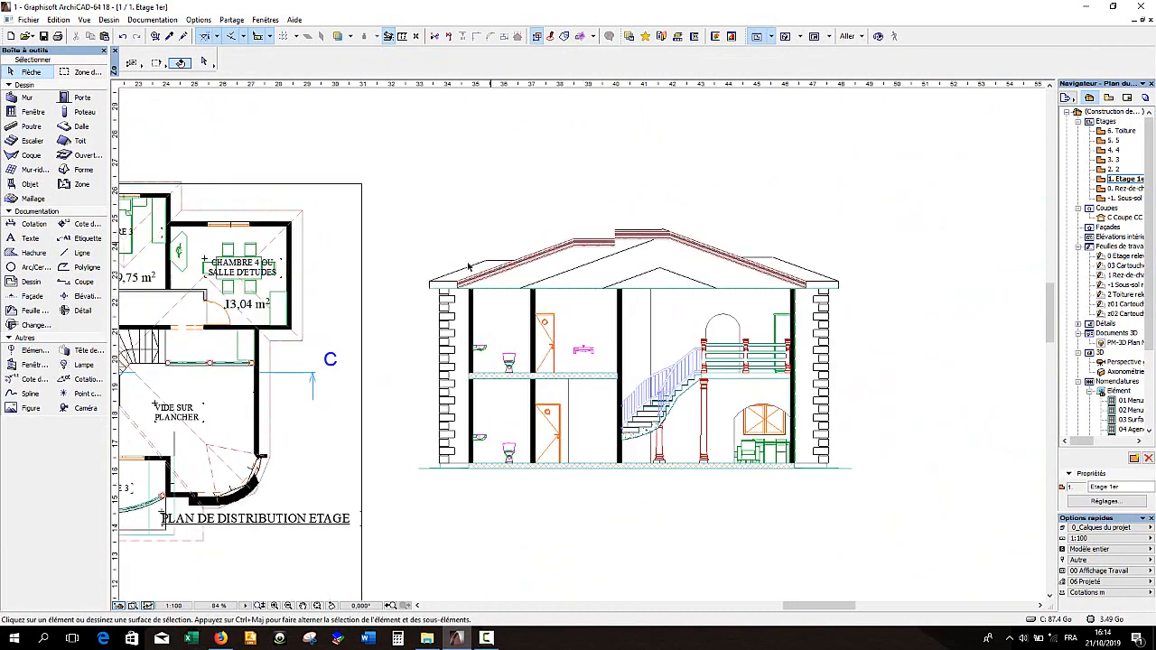
pyautogui.scroll(4, 644, 208)
pyautogui.scroll(-4, 645, 204)
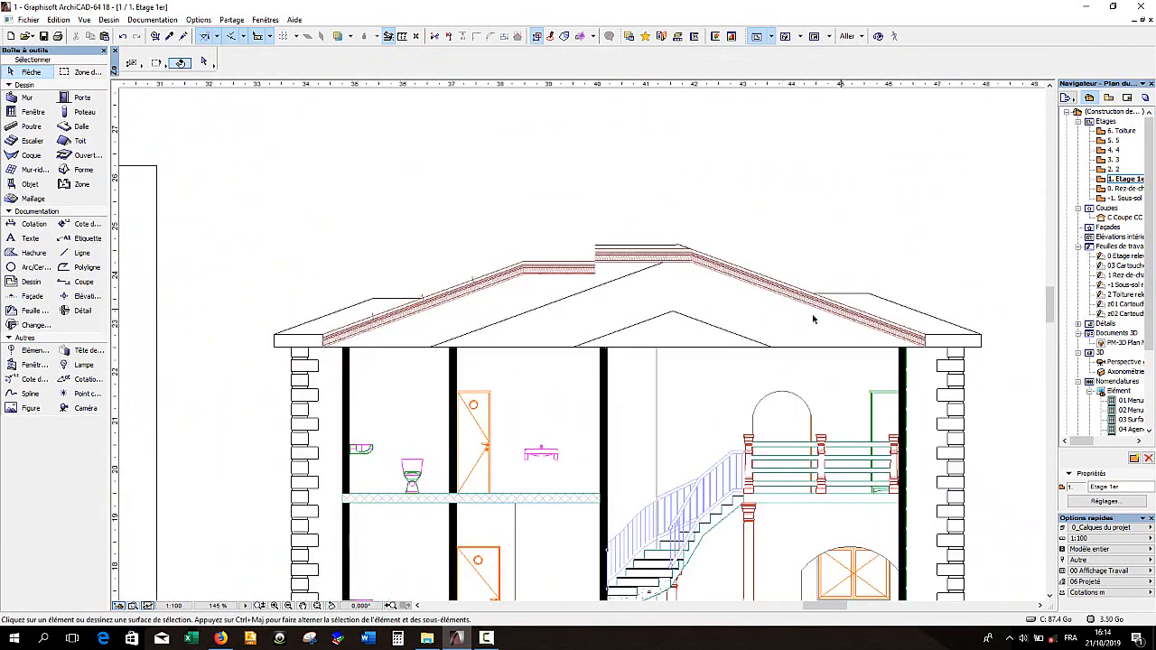
pyautogui.scroll(3, 513, 250)
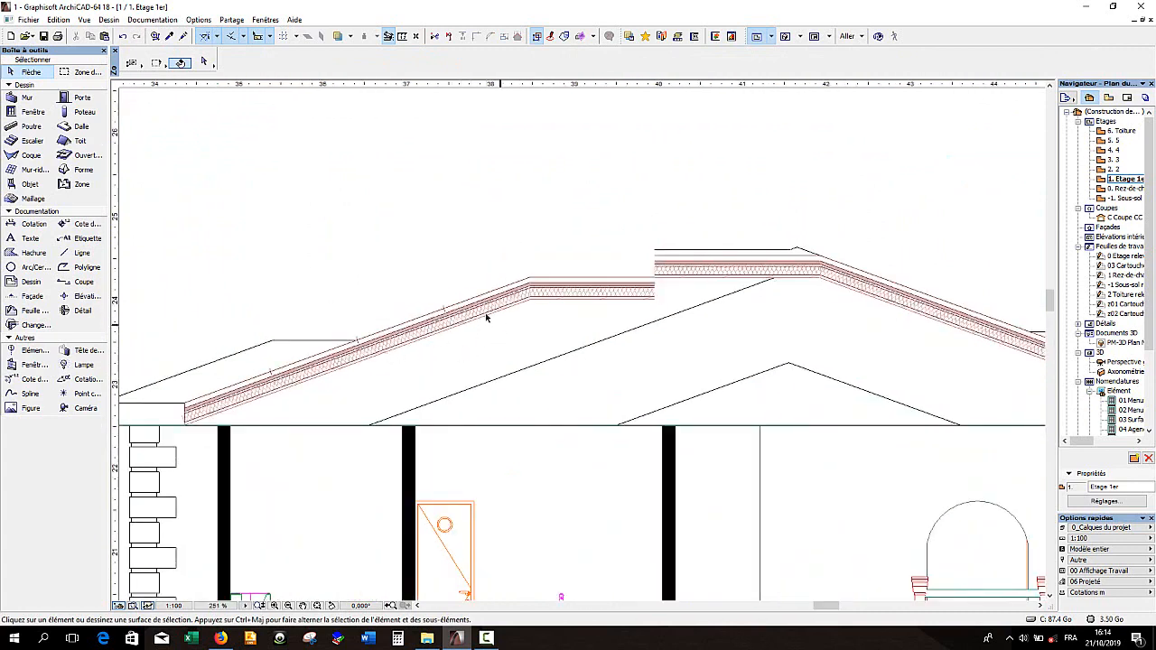
pyautogui.scroll(-4, 424, 266)
pyautogui.scroll(-2, 632, 271)
pyautogui.scroll(4, 623, 406)
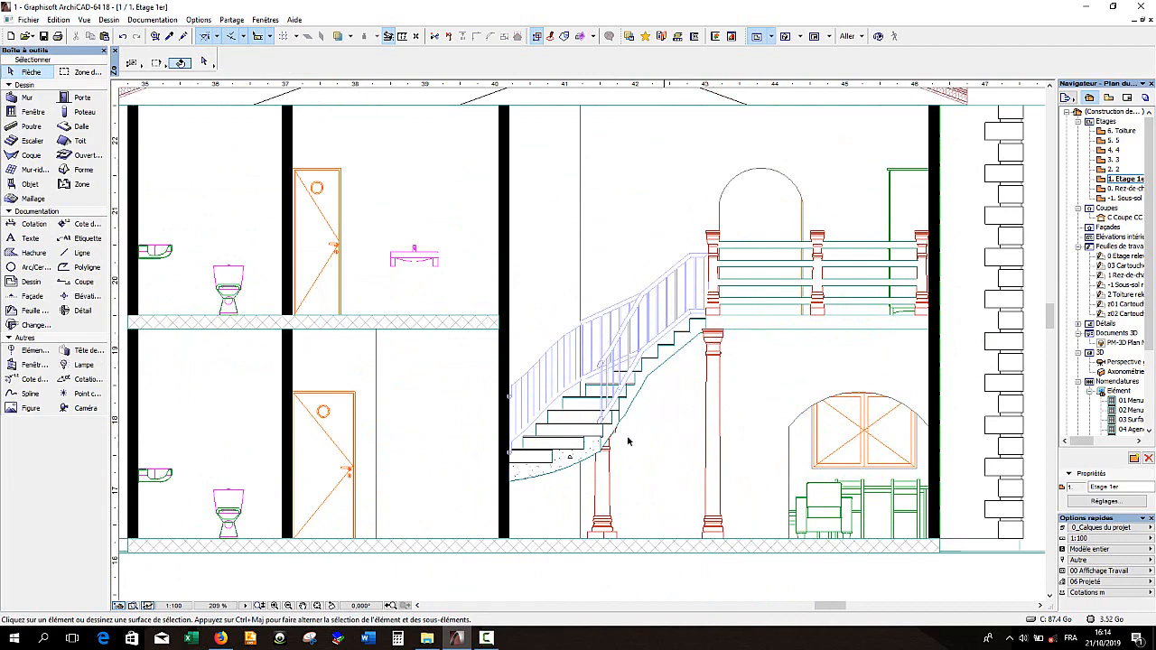
pyautogui.scroll(-1, 629, 440)
pyautogui.scroll(-2, 538, 456)
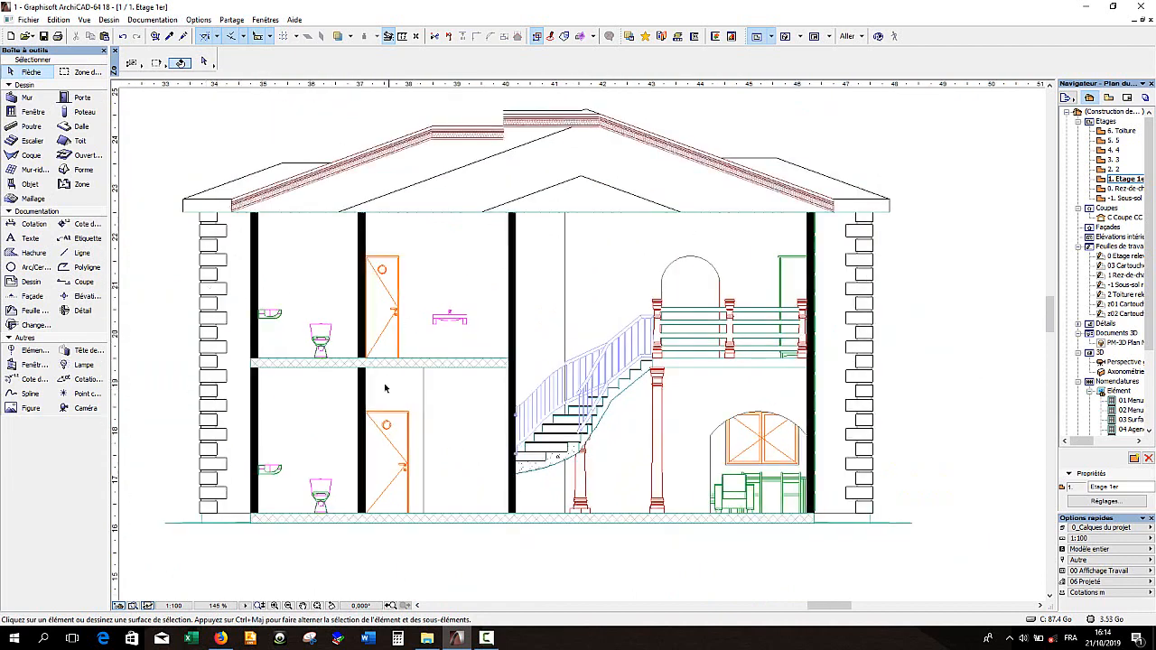
pyautogui.scroll(-8, 729, 406)
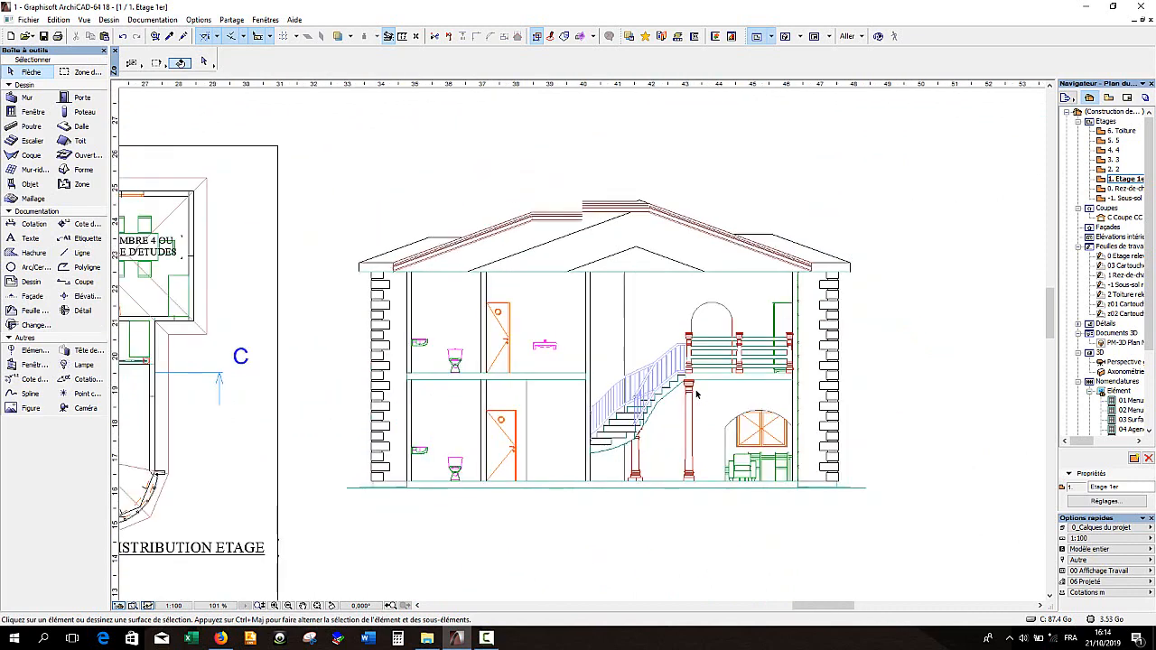
pyautogui.scroll(-3, 287, 409)
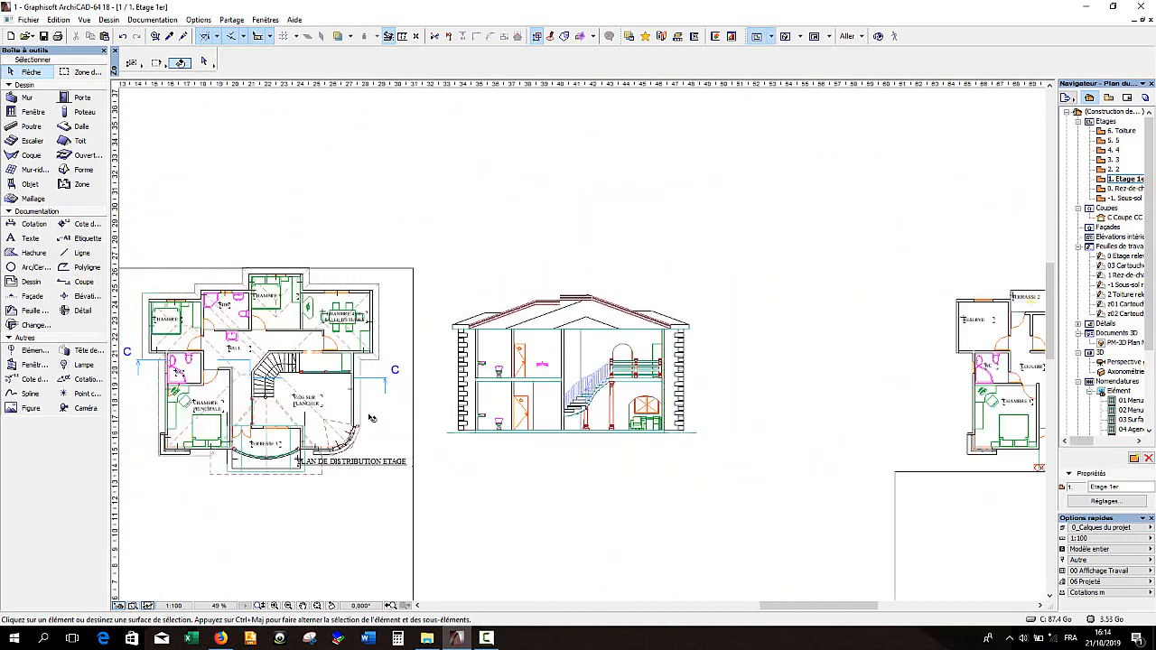
# - Set the default section's reference ID to d and its name to Coupe dd
pyautogui.scroll(5, 182, 406)
pyautogui.scroll(-2, 311, 398)
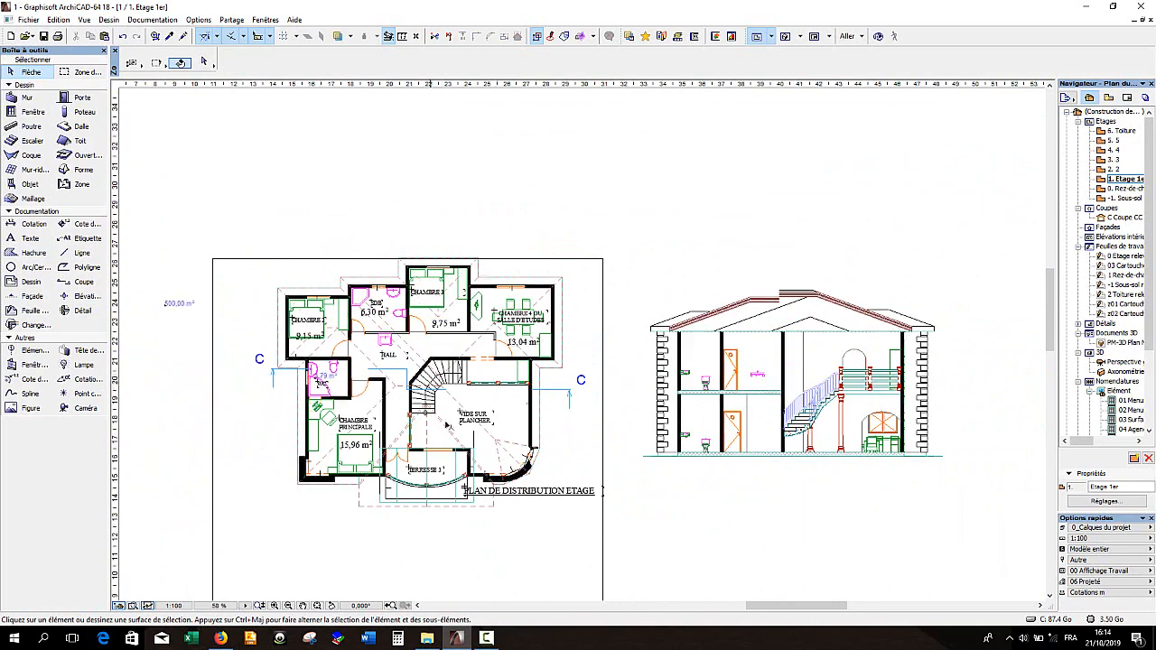
pyautogui.scroll(2, 425, 480)
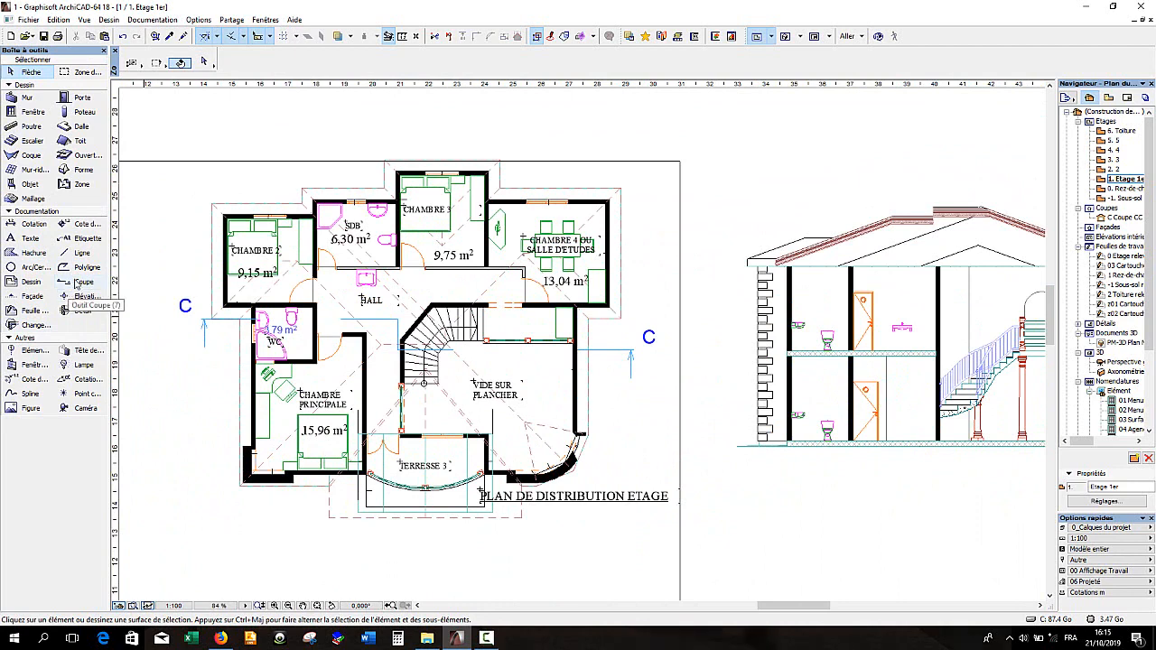
pyautogui.click(76, 284)
pyautogui.doubleClick(76, 283)
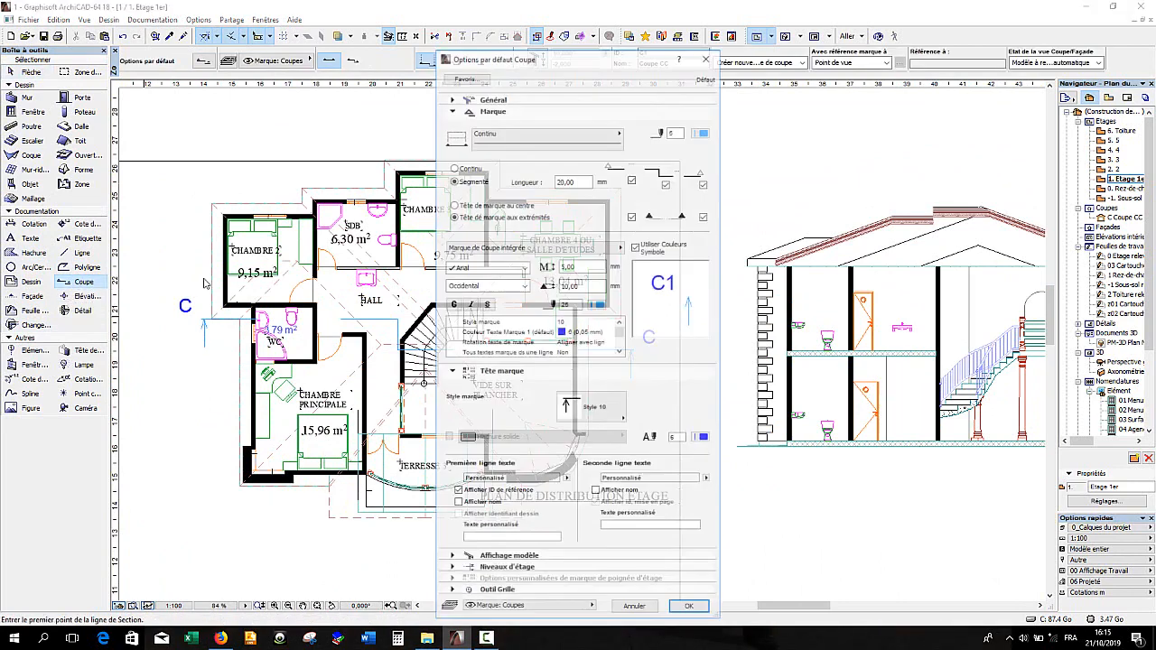
pyautogui.click(552, 98)
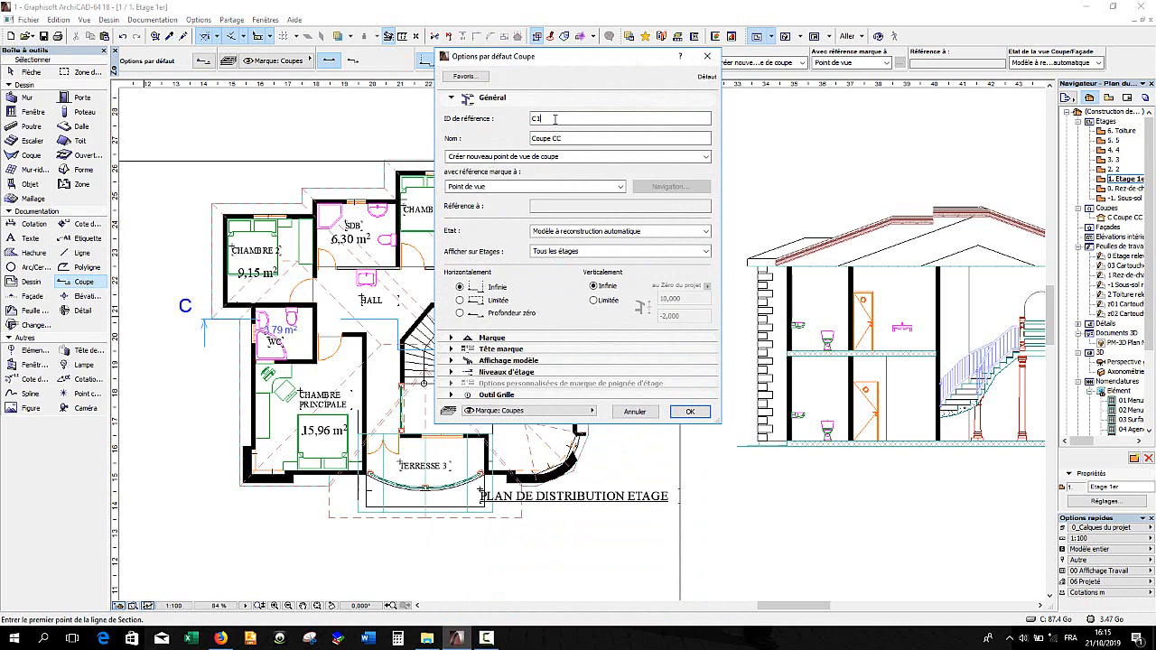
pyautogui.doubleClick(540, 119)
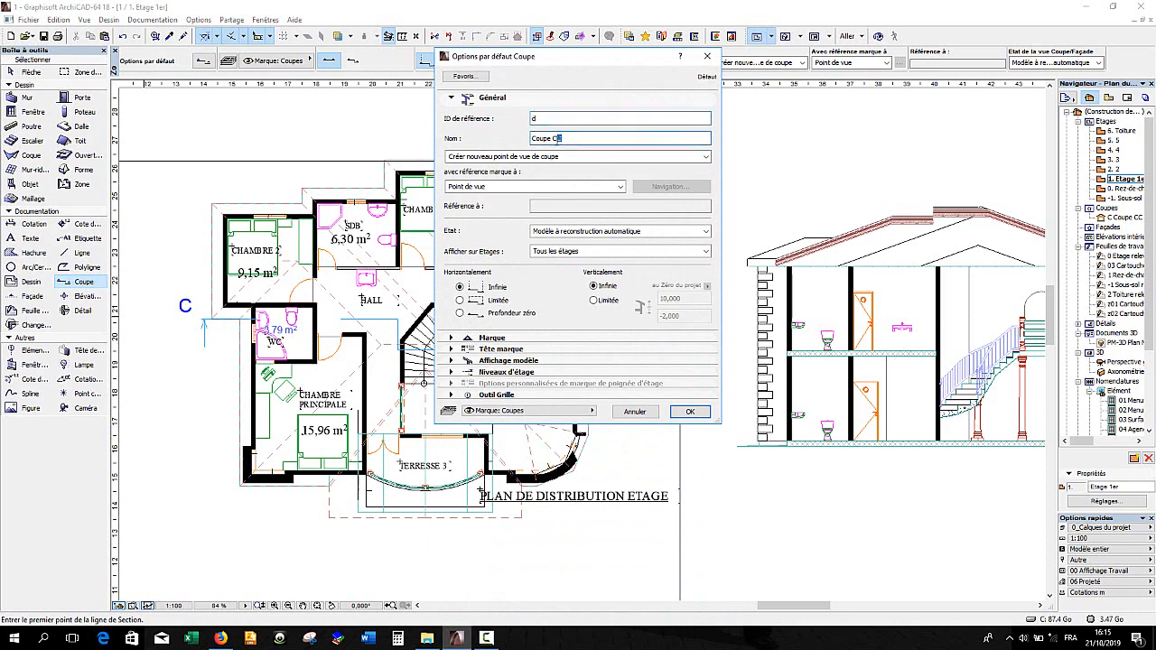
pyautogui.doubleClick(556, 139)
pyautogui.write('dd')
pyautogui.click(689, 411)
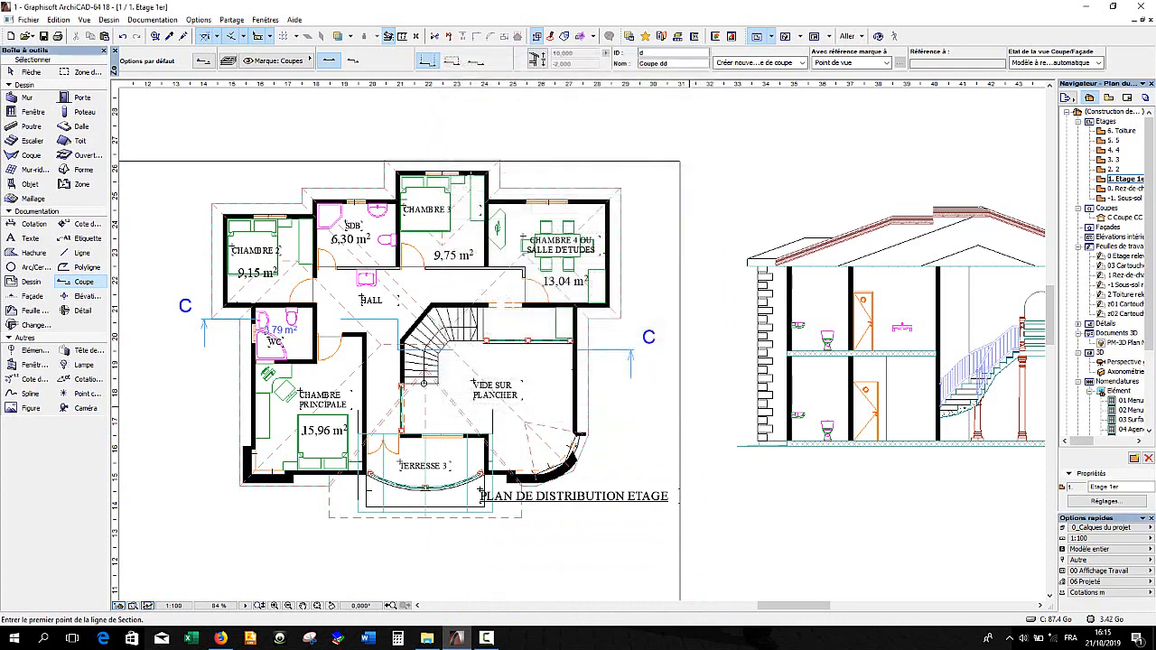
# - Draw a vertical section line across the whole house through Chambre 4 and Vide sur plancher, looking toward the WC
pyautogui.click(504, 138)
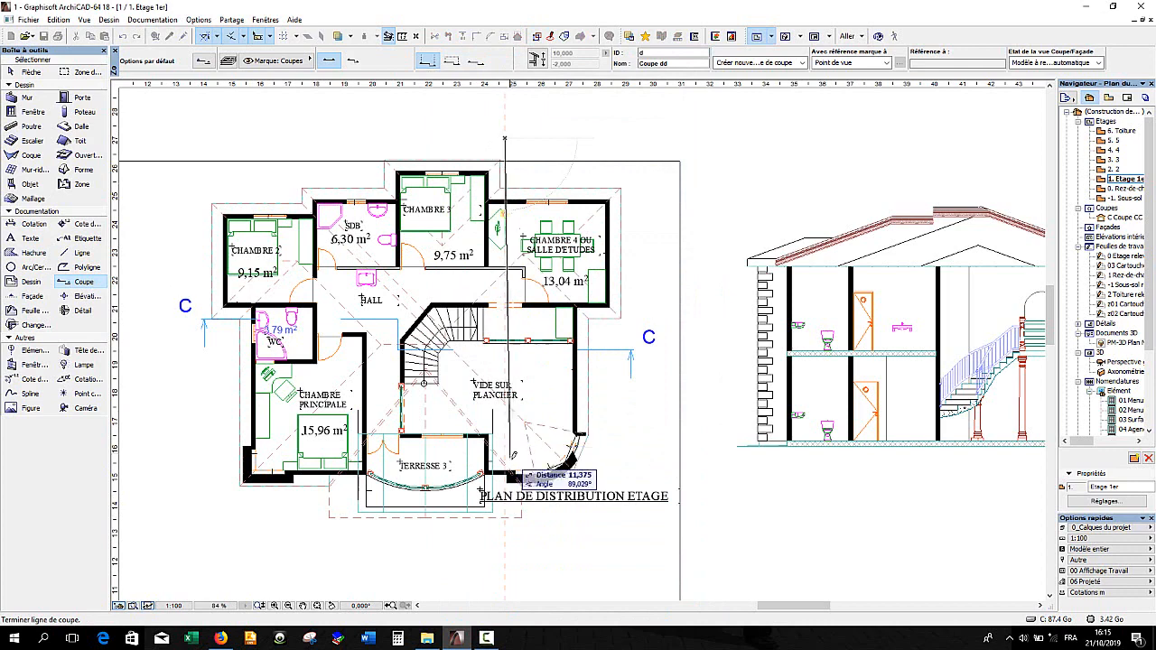
pyautogui.click(502, 546)
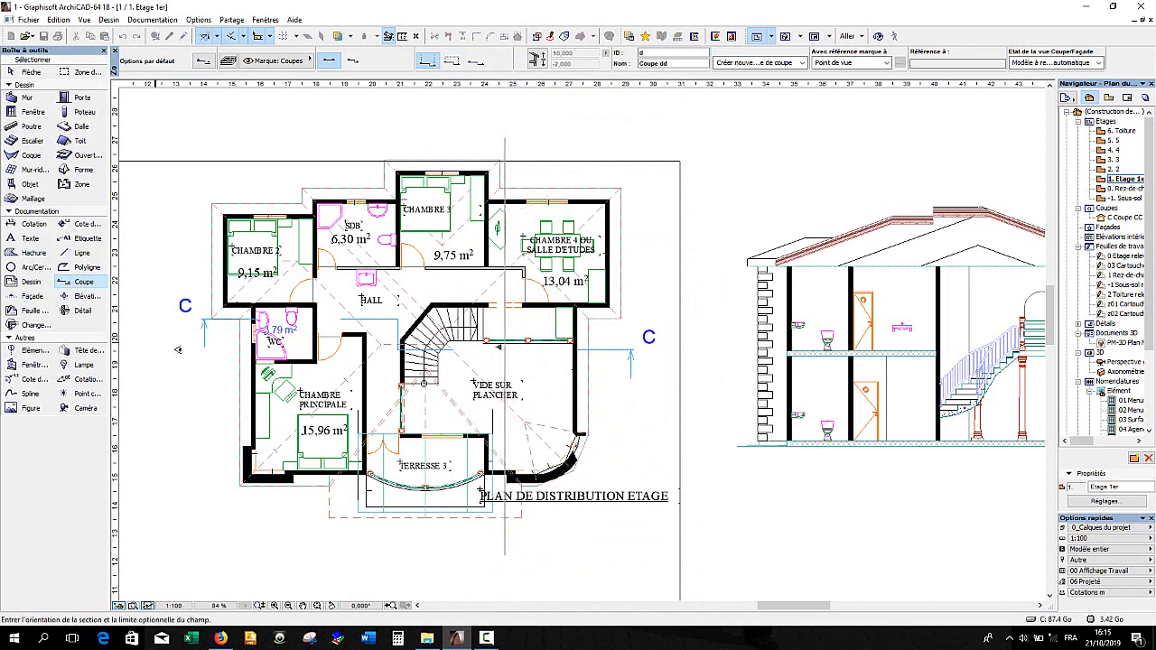
pyautogui.click(177, 348)
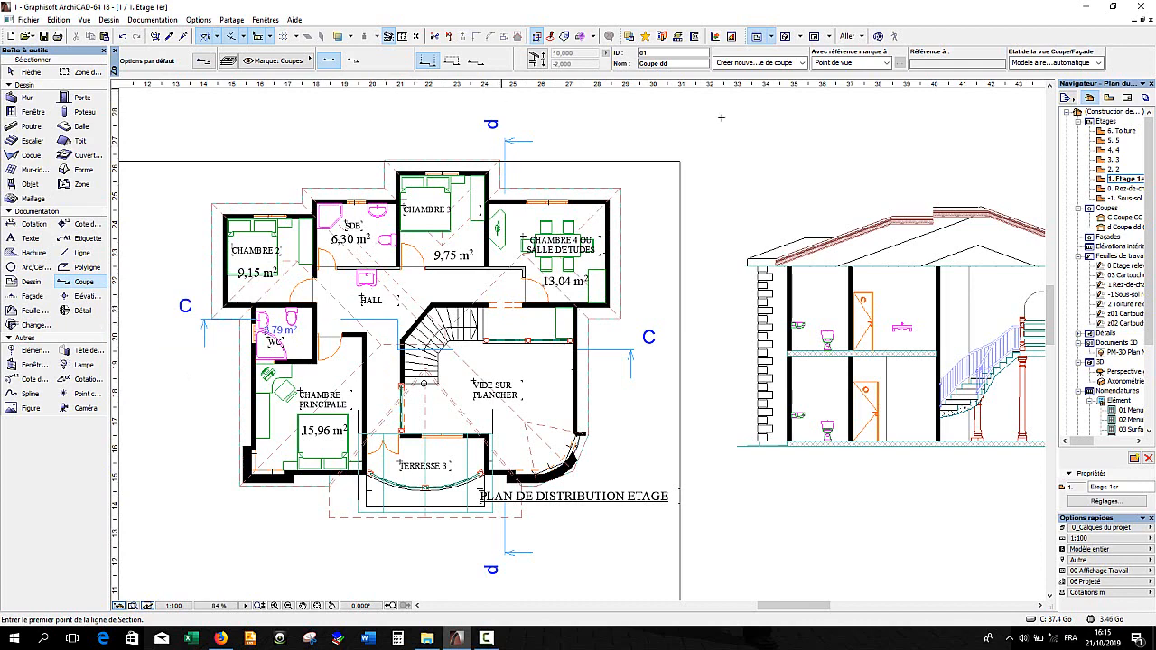
# - Open section d Coupe dd, copy its whole drawing and return to the Etage 1er floor plan
pyautogui.doubleClick(1124, 227)
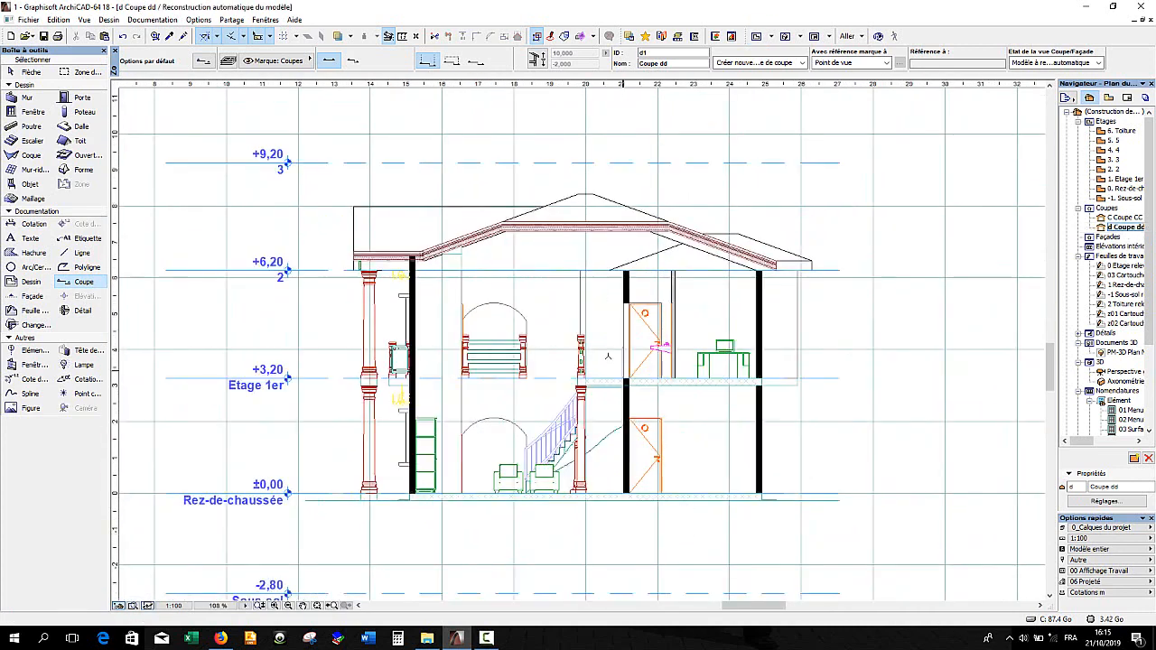
pyautogui.scroll(2, 446, 202)
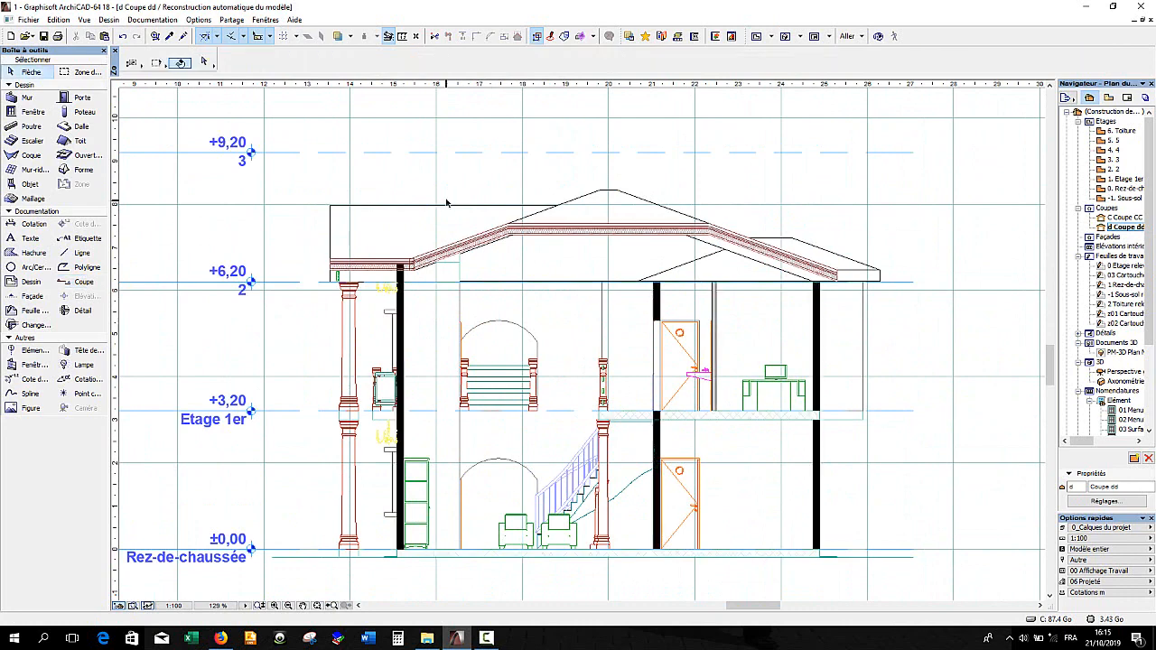
pyautogui.moveTo(306, 181); pyautogui.dragTo(910, 583)
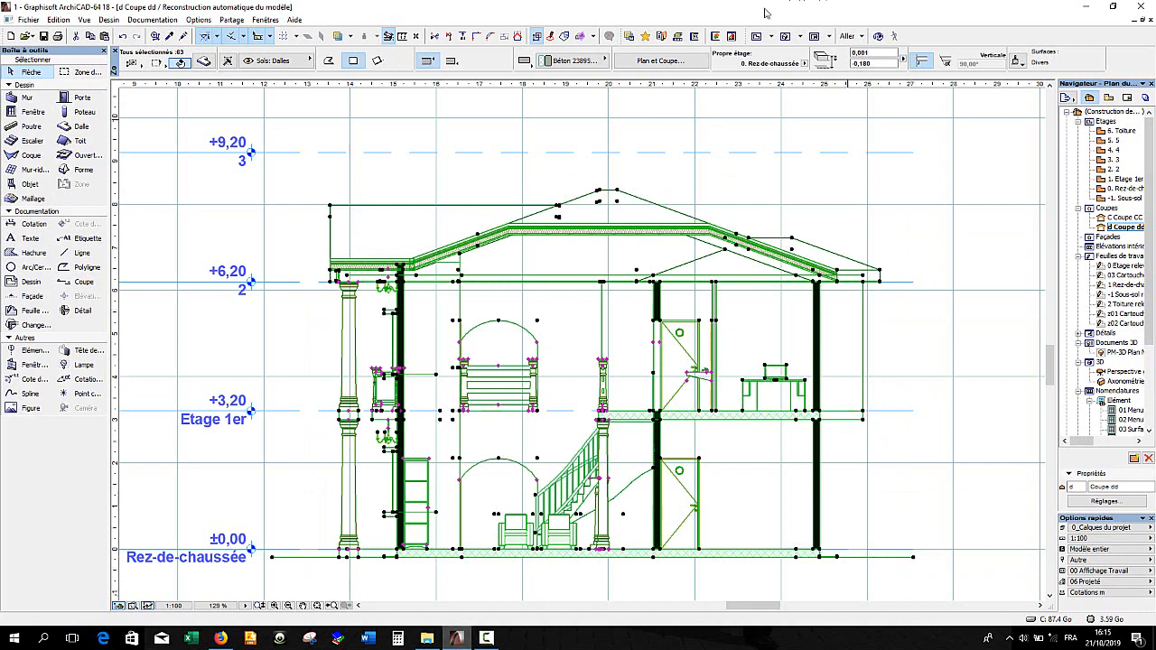
pyautogui.click(759, 37)
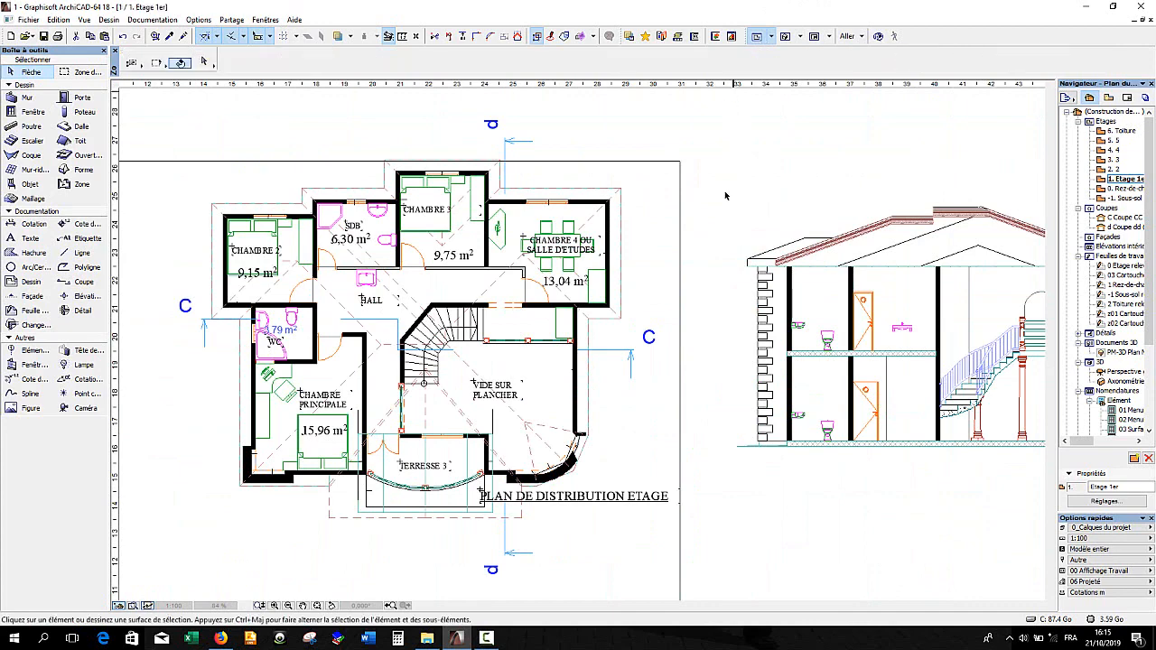
# - Paste the section d drawing into the floor plan at the centre of the current view
pyautogui.scroll(3, 645, 442)
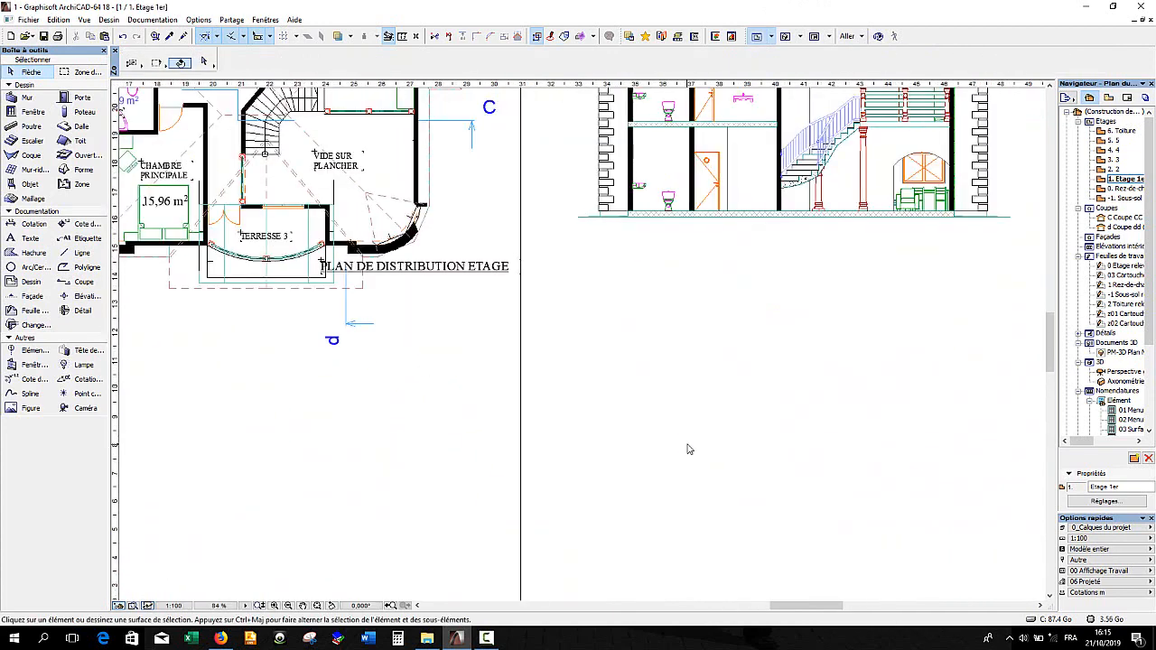
pyautogui.rightClick(684, 446)
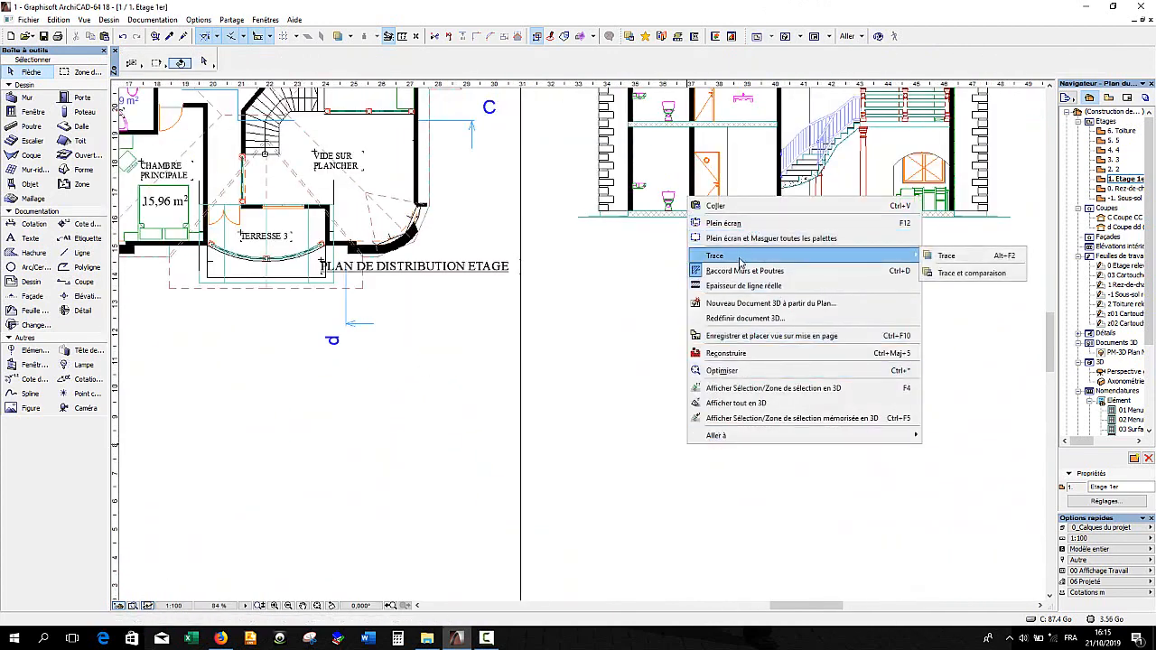
pyautogui.click(743, 207)
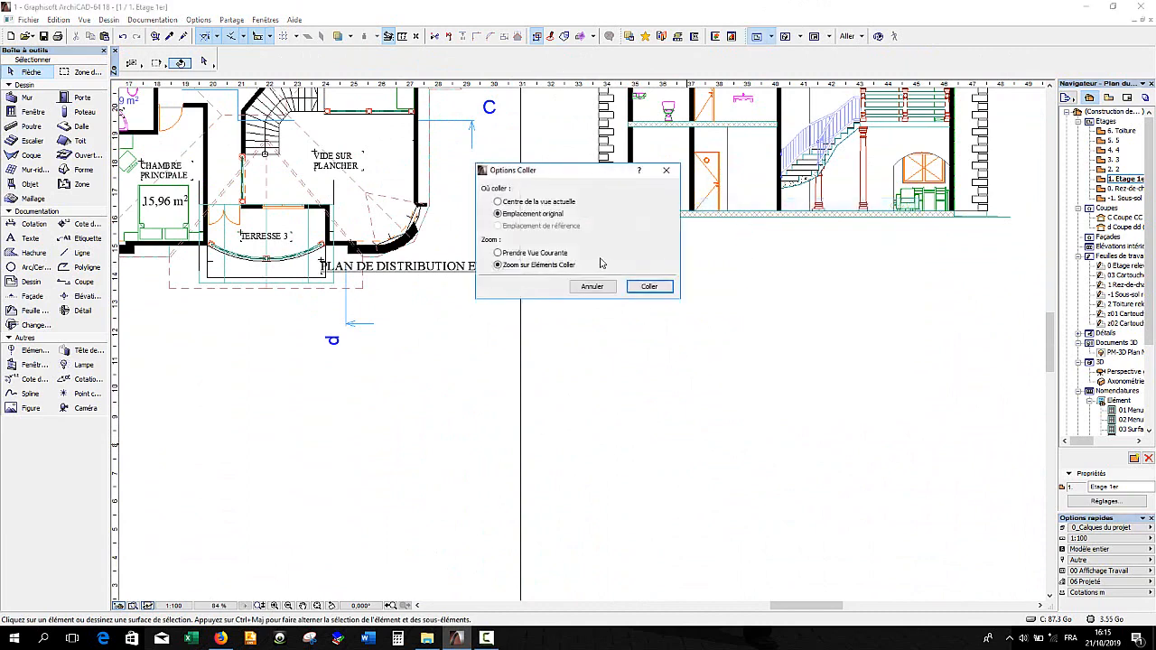
pyautogui.click(497, 203)
pyautogui.click(649, 287)
# - Move the pasted section d drawing directly below the section C drawing, outside the plan frame, and fix it there
pyautogui.click(588, 368)
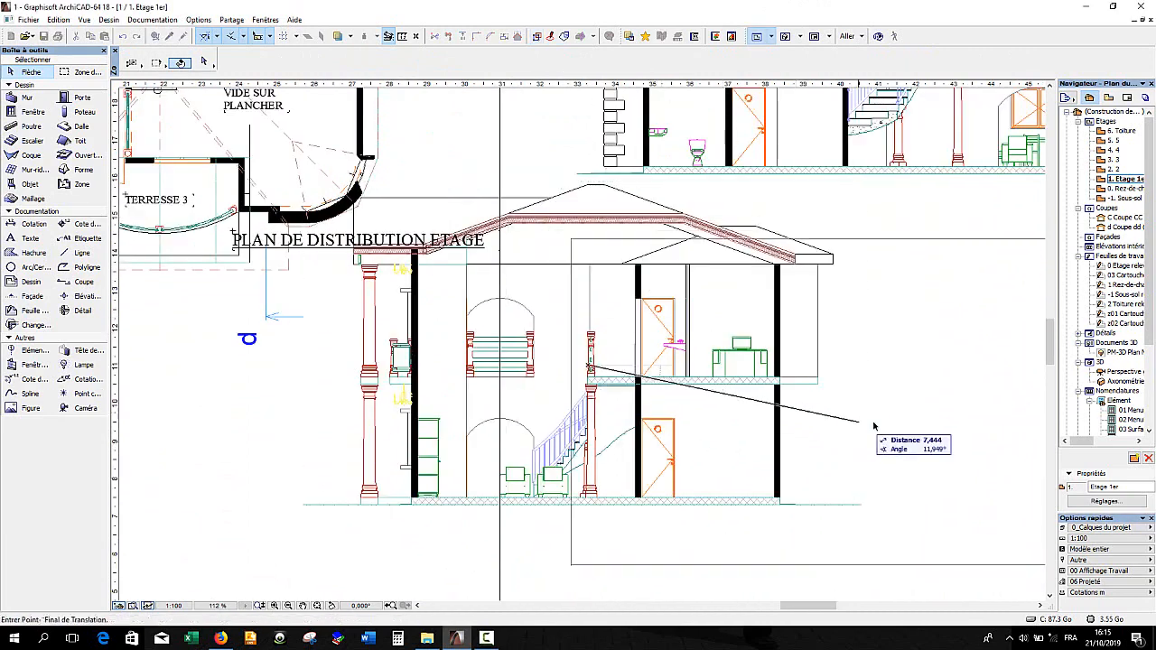
pyautogui.click(864, 407)
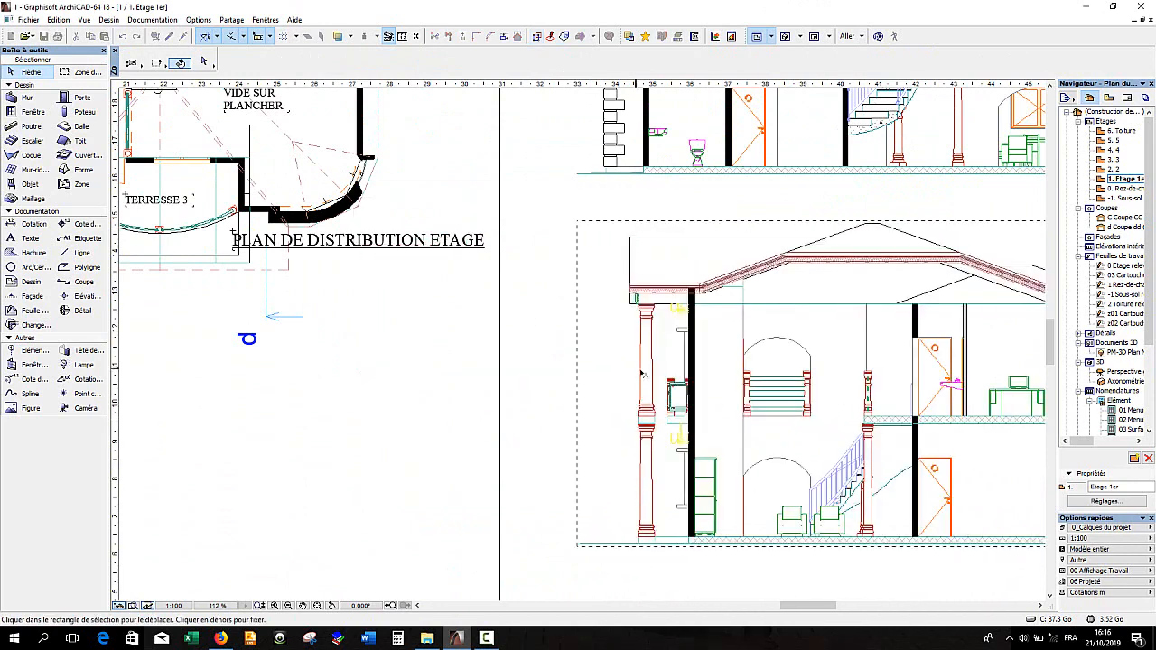
pyautogui.scroll(-3, 567, 390)
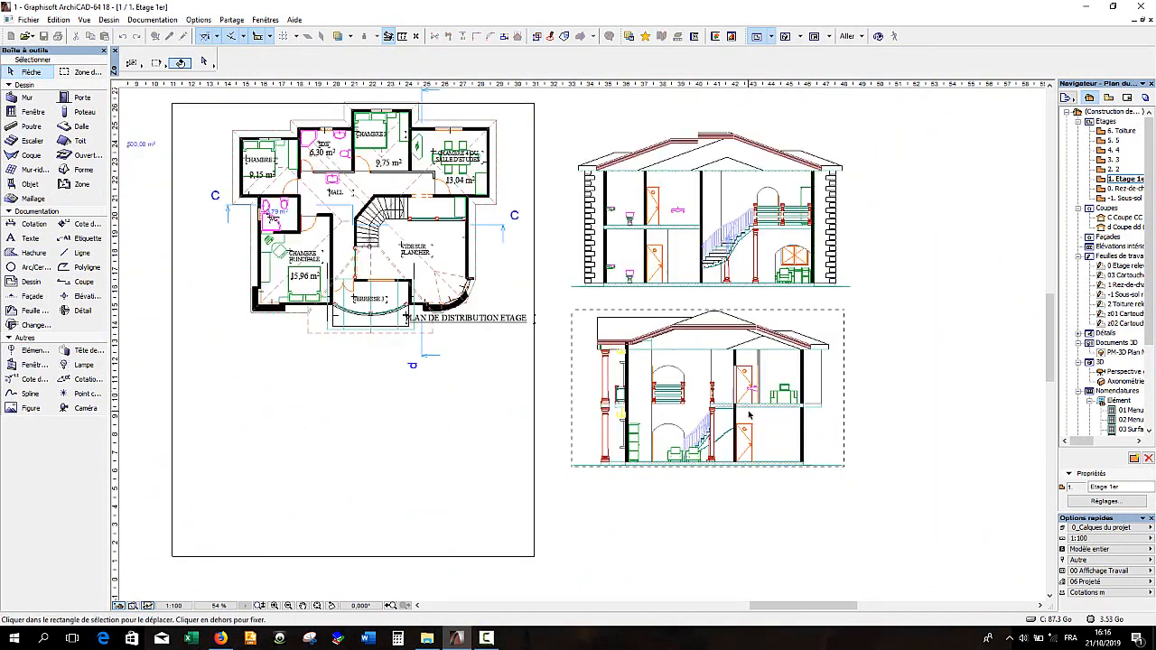
pyautogui.scroll(2, 750, 414)
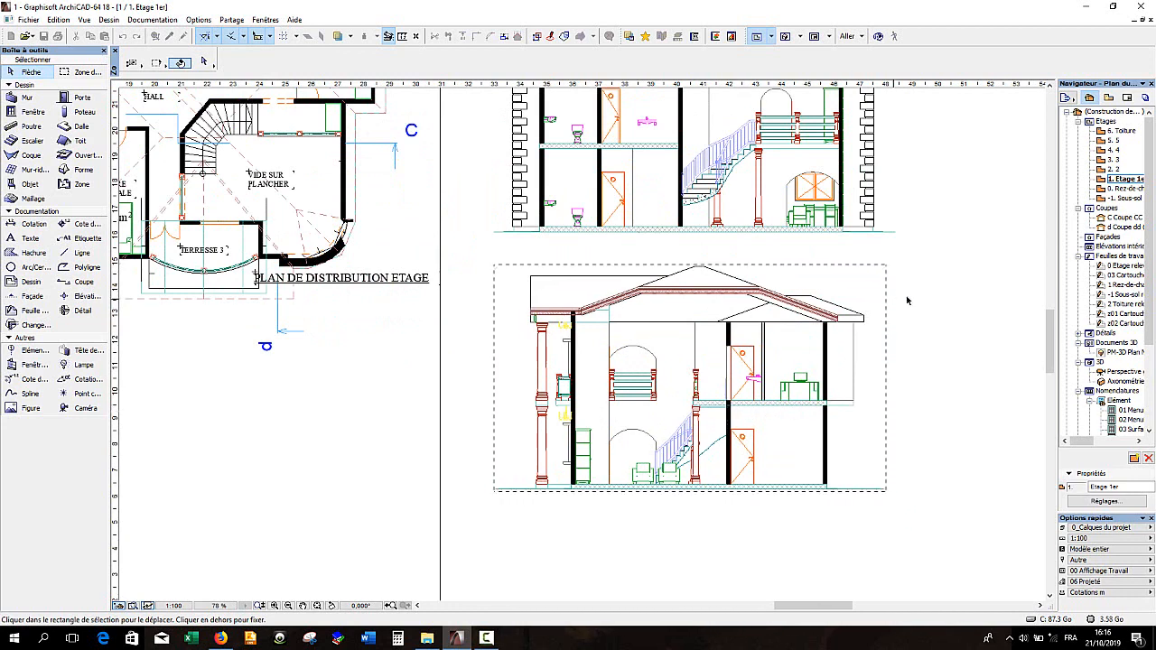
pyautogui.click(935, 307)
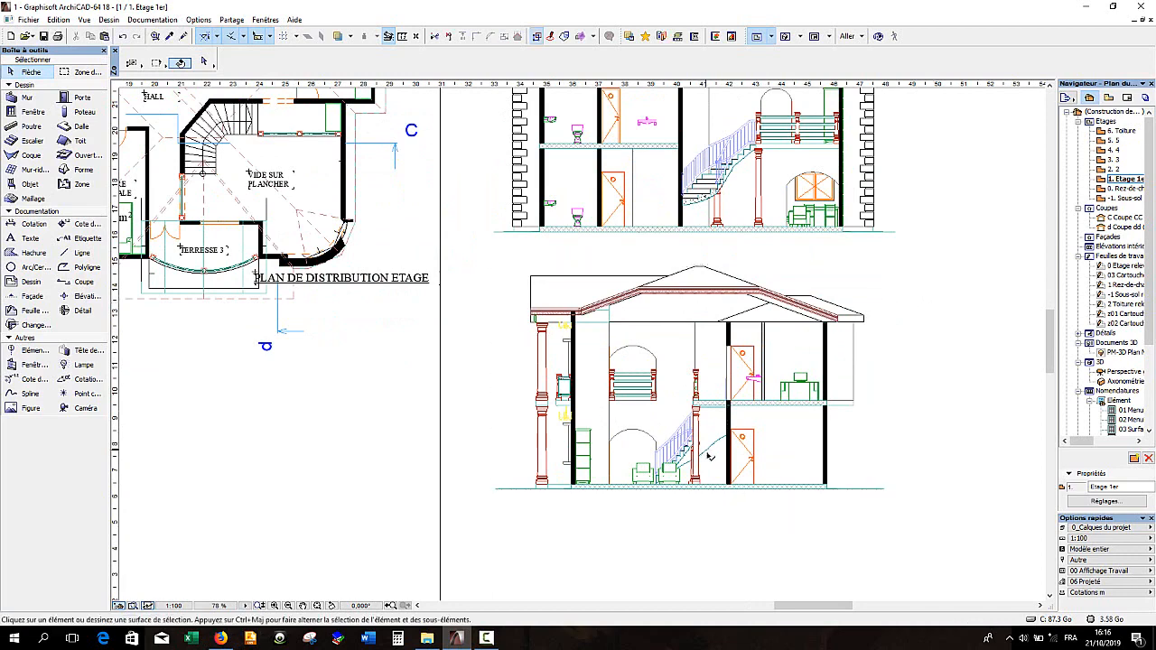
pyautogui.scroll(1, 709, 456)
pyautogui.scroll(-2, 757, 461)
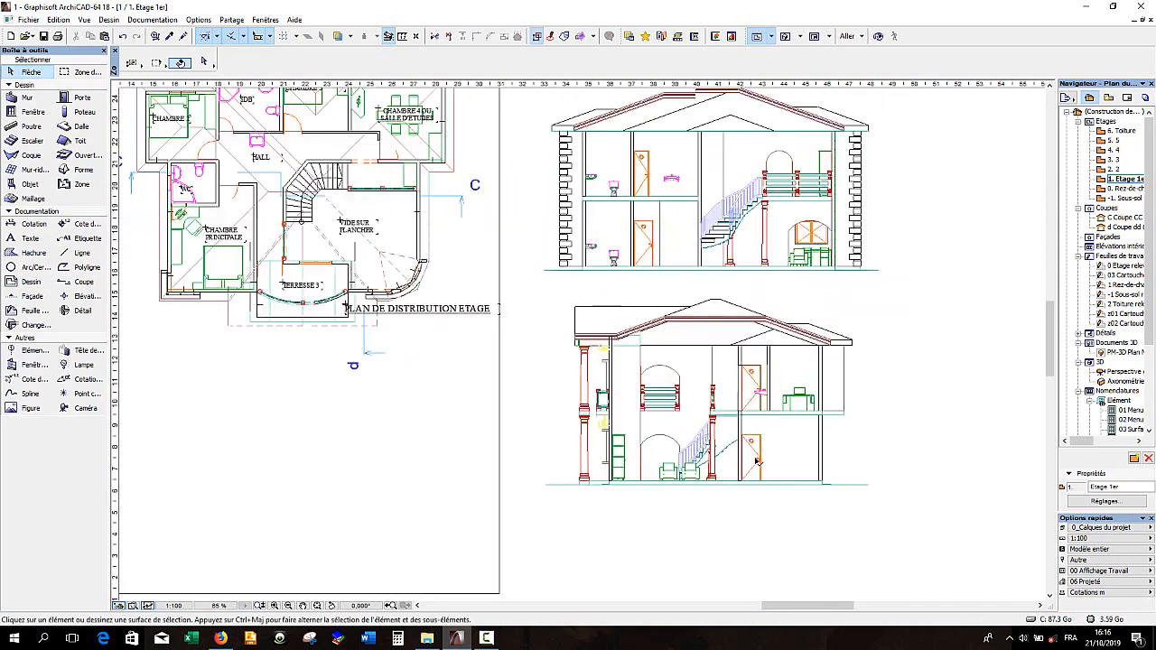
pyautogui.scroll(-1, 756, 460)
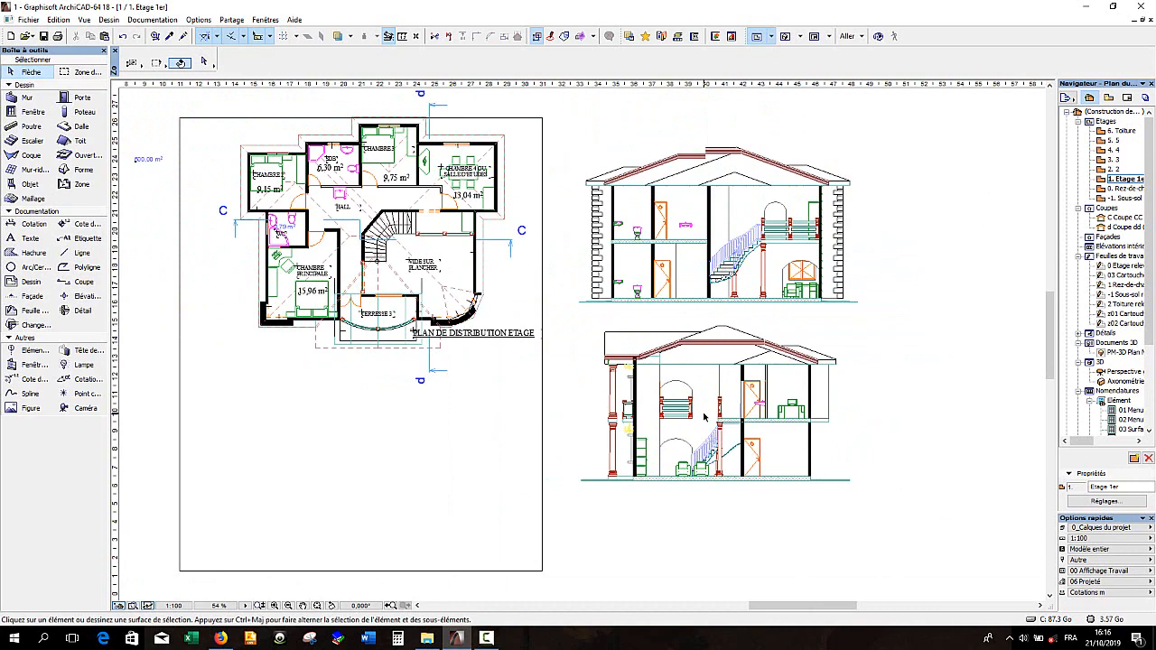